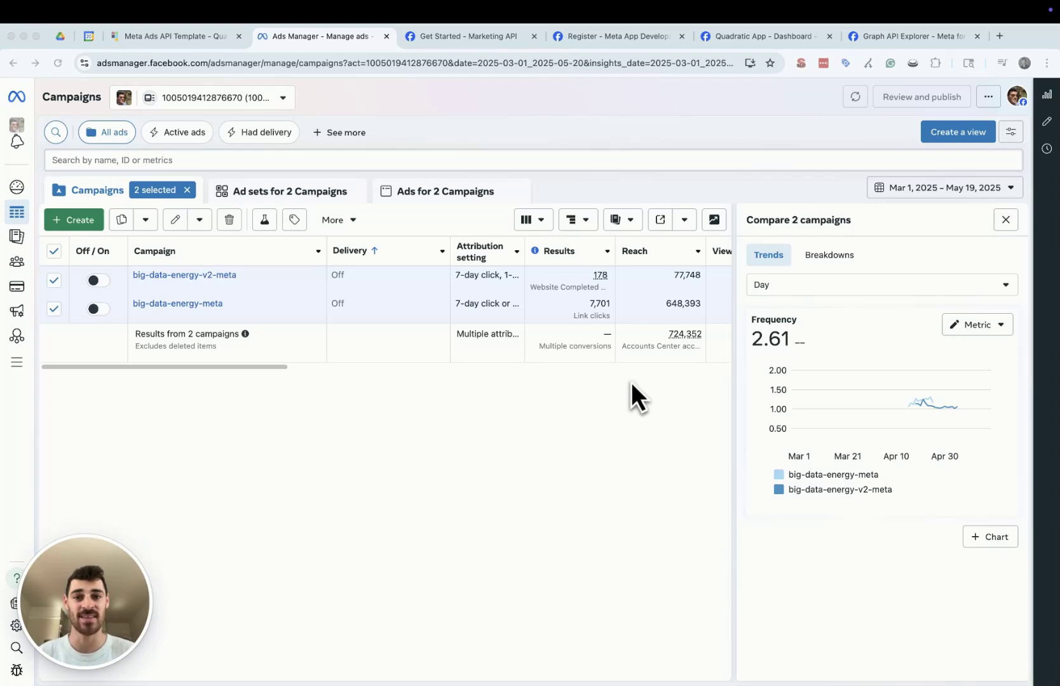
- Switch to the 'Meta Ads API Template - Quadratic' browser tab
left_click(187, 37)
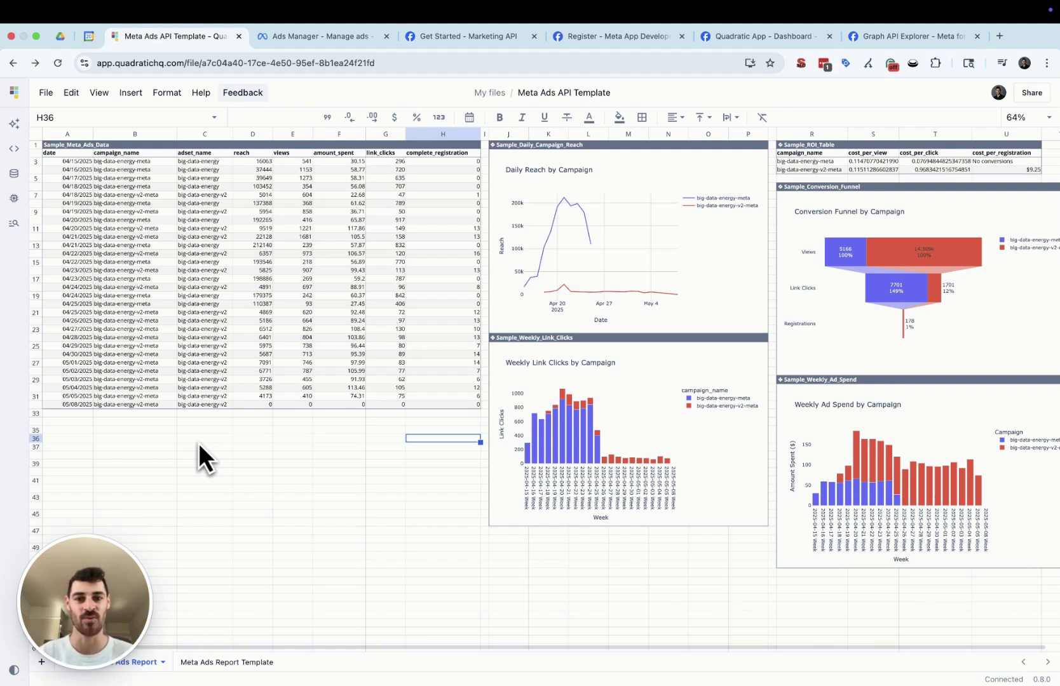
- Bring up the 'Get Started - Marketing API' documentation tab
left_click(289, 457)
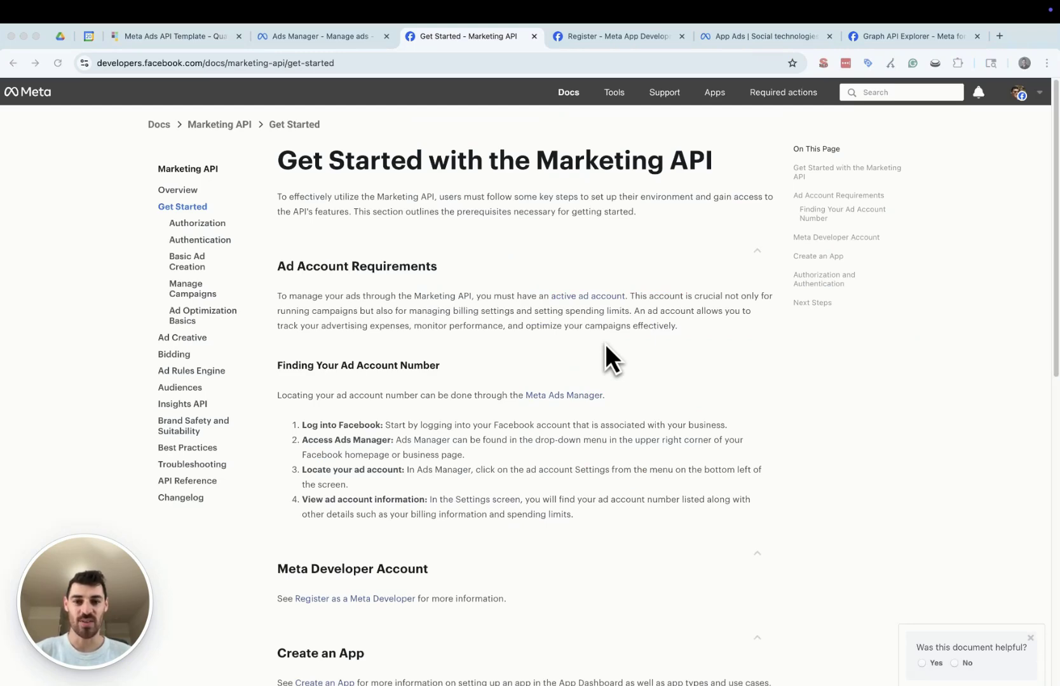
key("ctrl+shift+Tab")
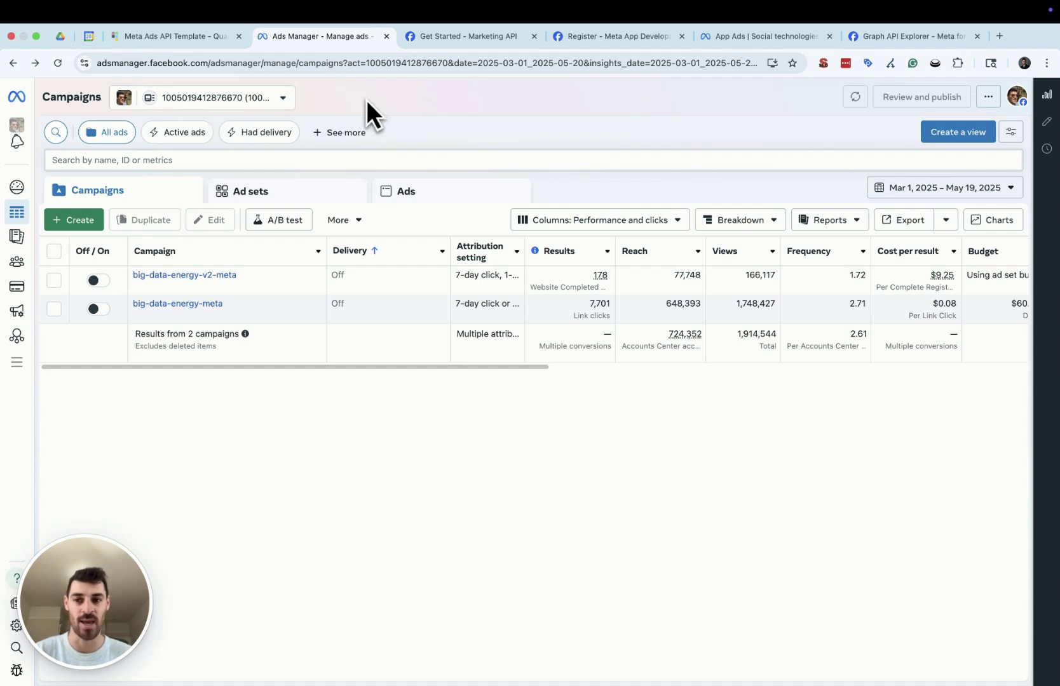
left_click(471, 40)
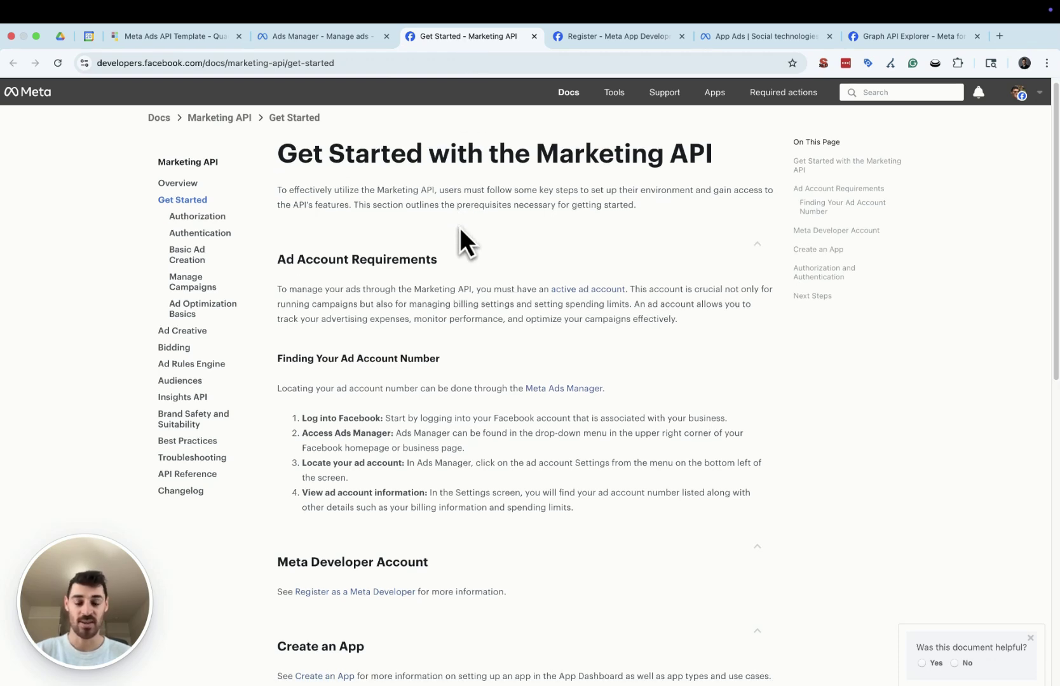
scroll(460, 230, "down", 2)
scroll(460, 230, "down", 4)
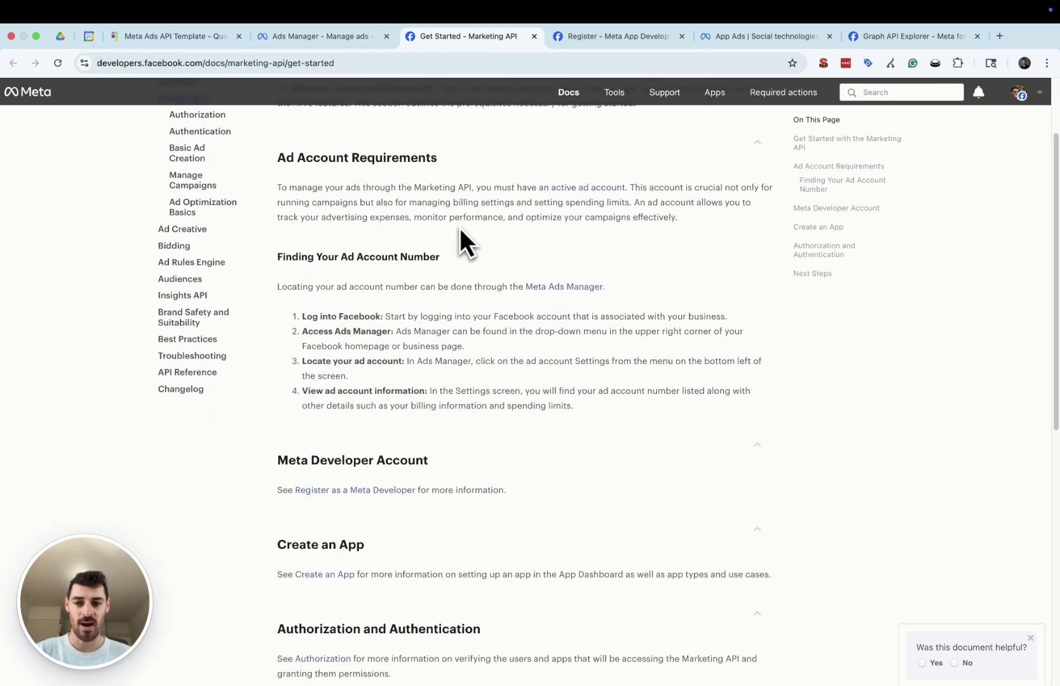
scroll(460, 227, "down", 4)
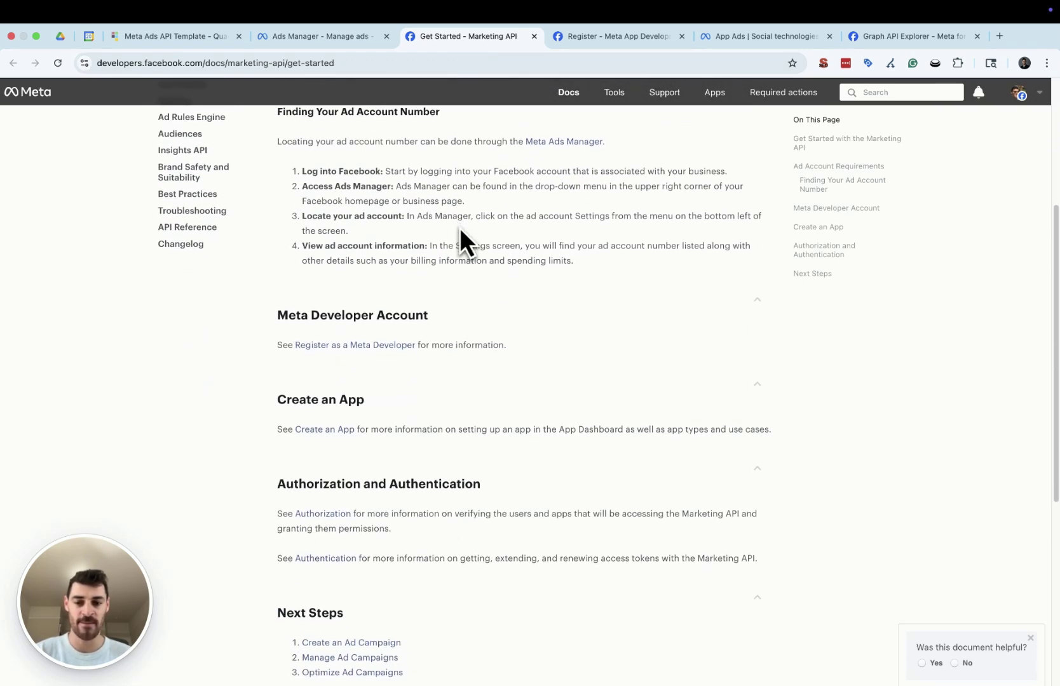
scroll(461, 312, "down", 1)
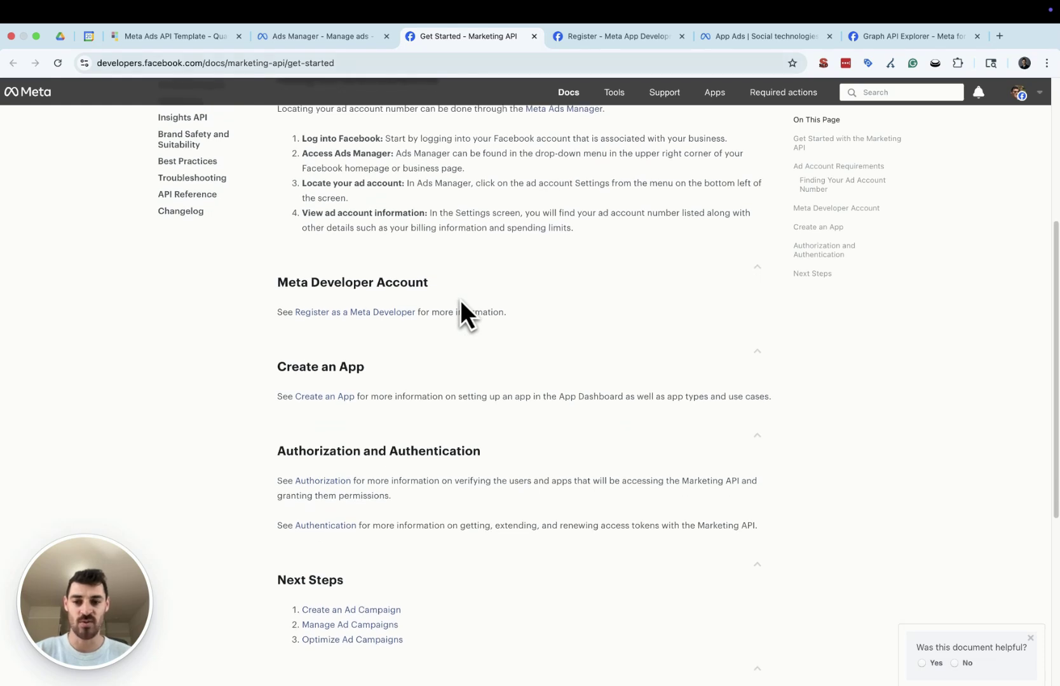
left_click(625, 44)
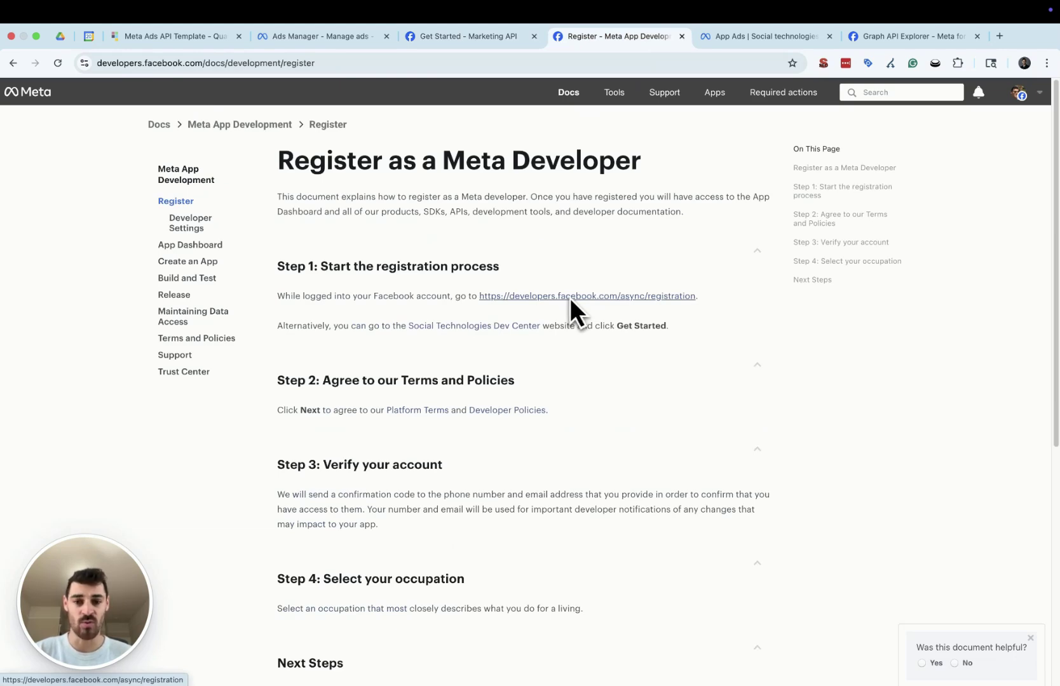
scroll(571, 305, "down", 1)
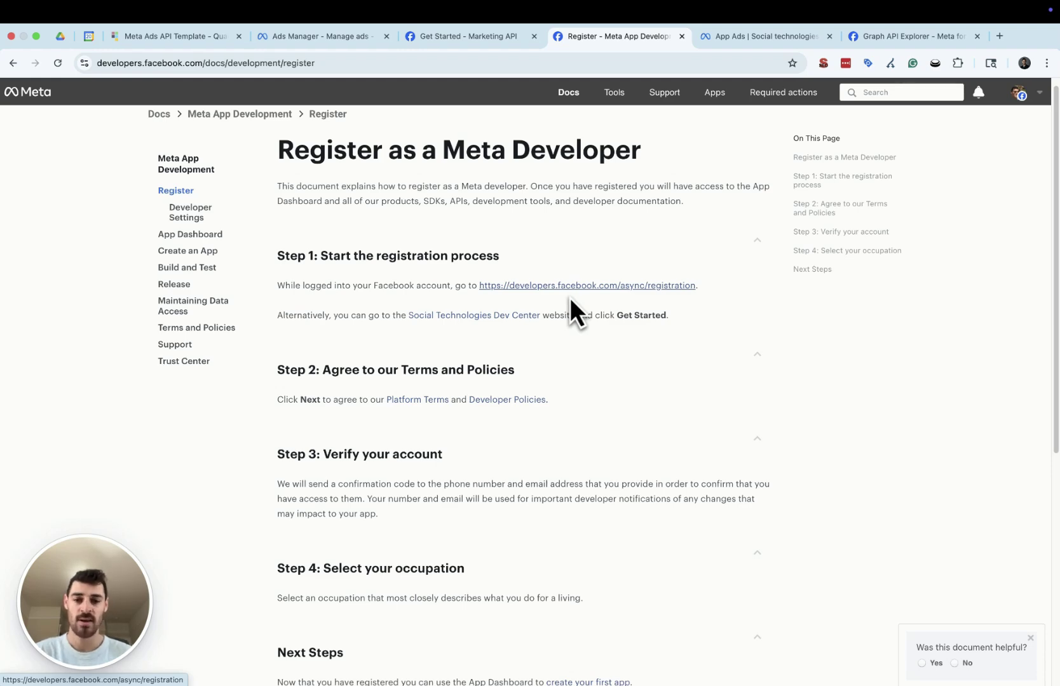
scroll(570, 299, "down", 5)
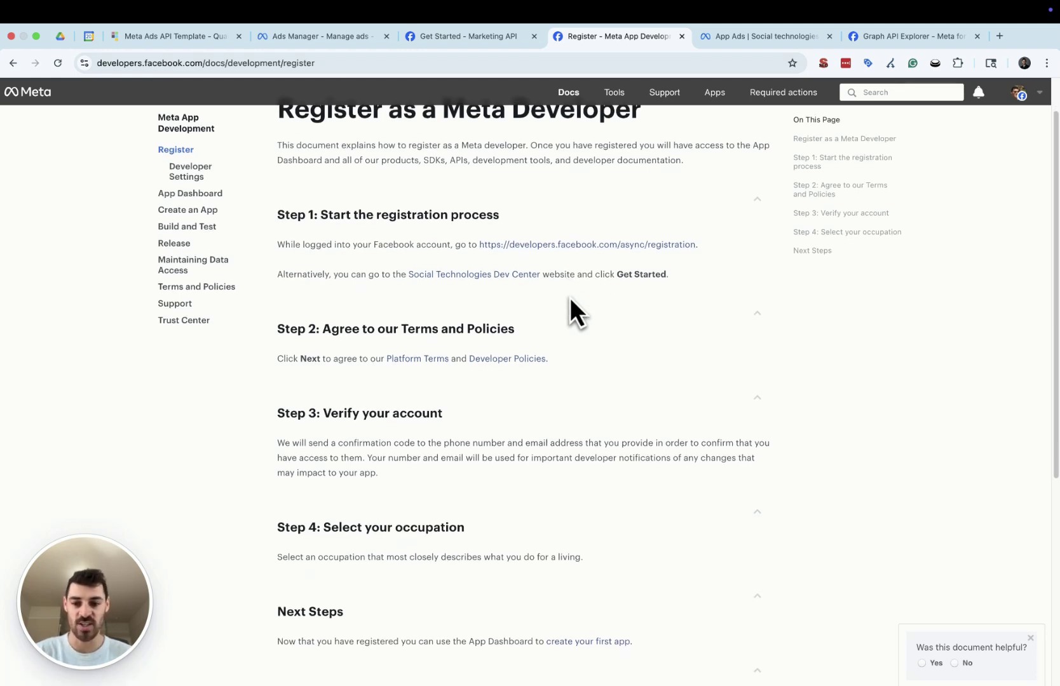
scroll(570, 298, "down", 2)
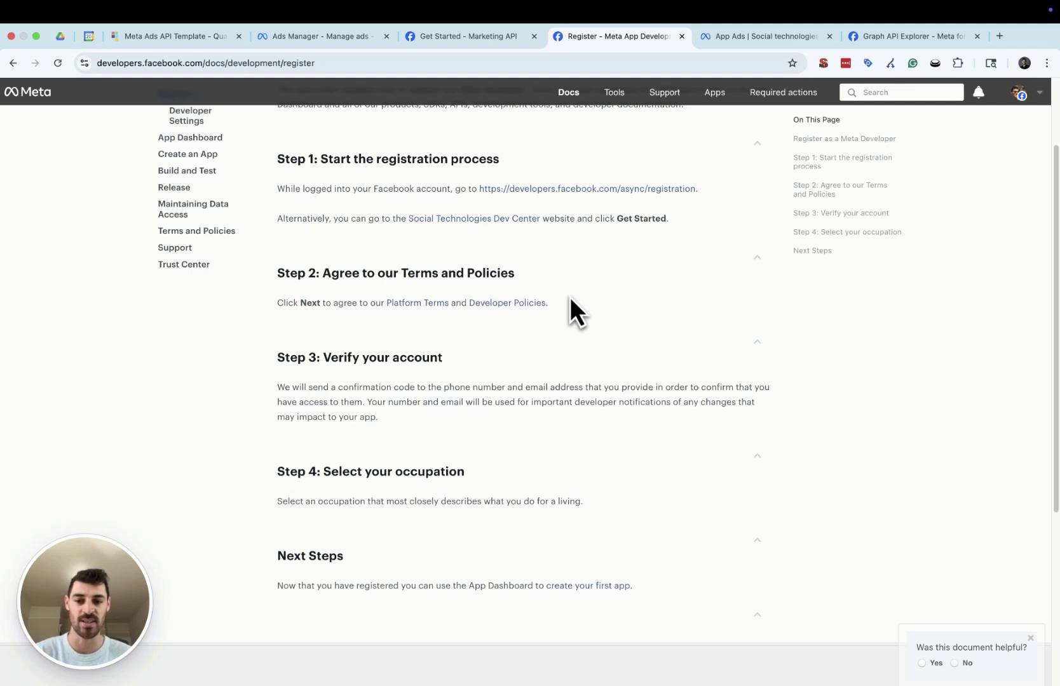
scroll(570, 298, "up", 8)
left_click(507, 41)
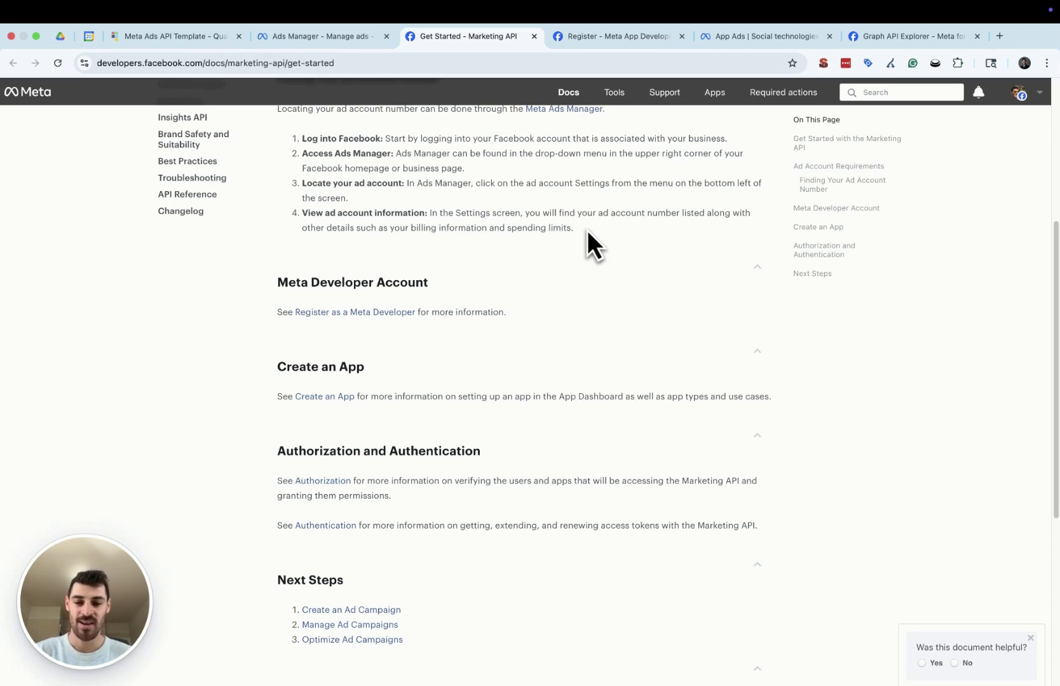
- Go to the App Ads developer page and start creating a new app
left_click(747, 36)
scroll(714, 264, "down", 10)
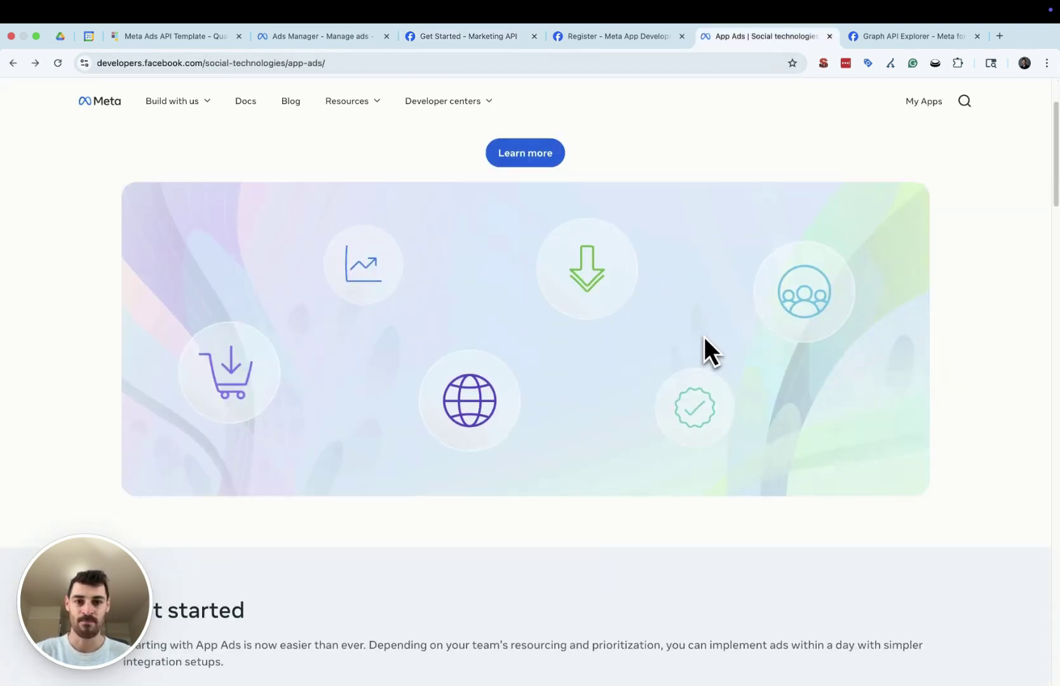
scroll(511, 530, "down", 5)
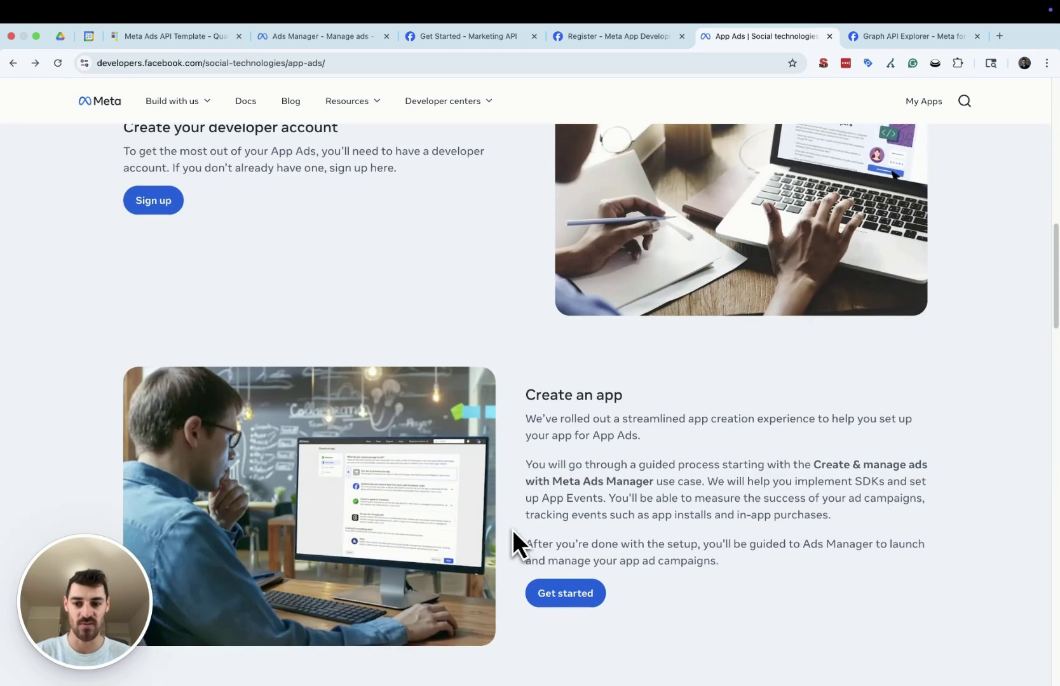
left_click(585, 499)
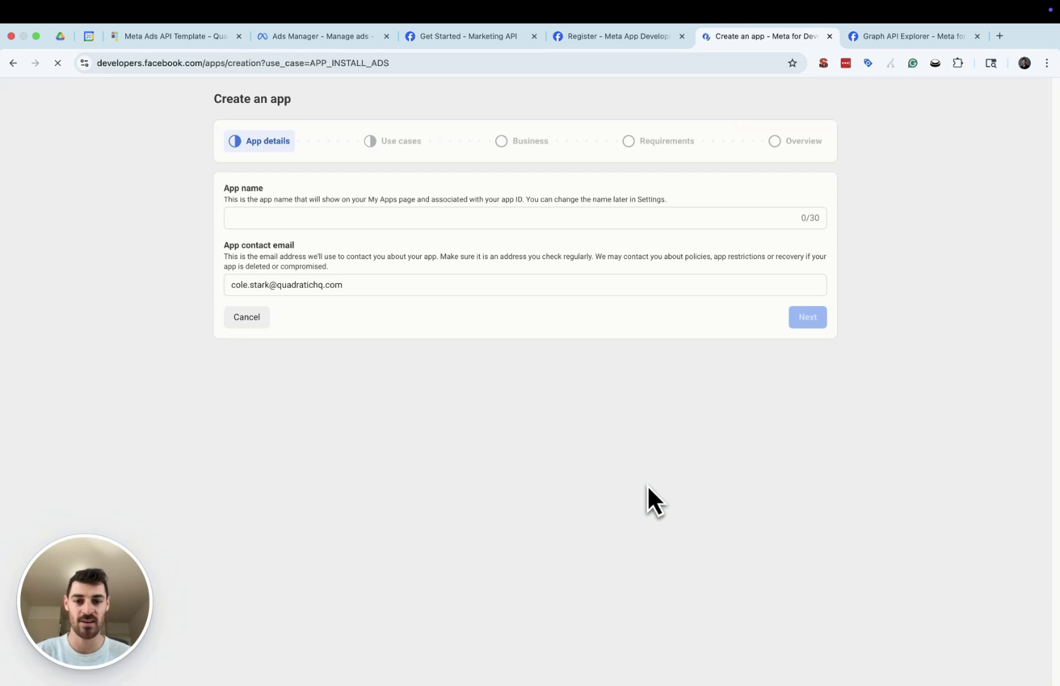
- Name the app 'Test App' and continue to the use-case step
left_click(547, 252)
type("Test App")
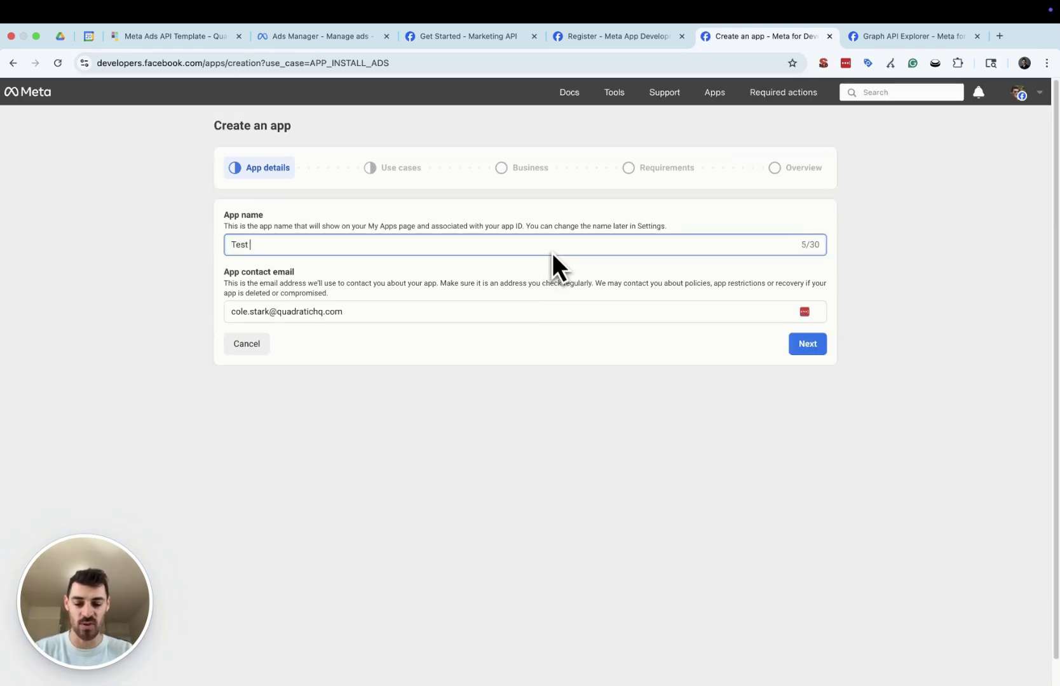
left_click(510, 314)
left_click(523, 337)
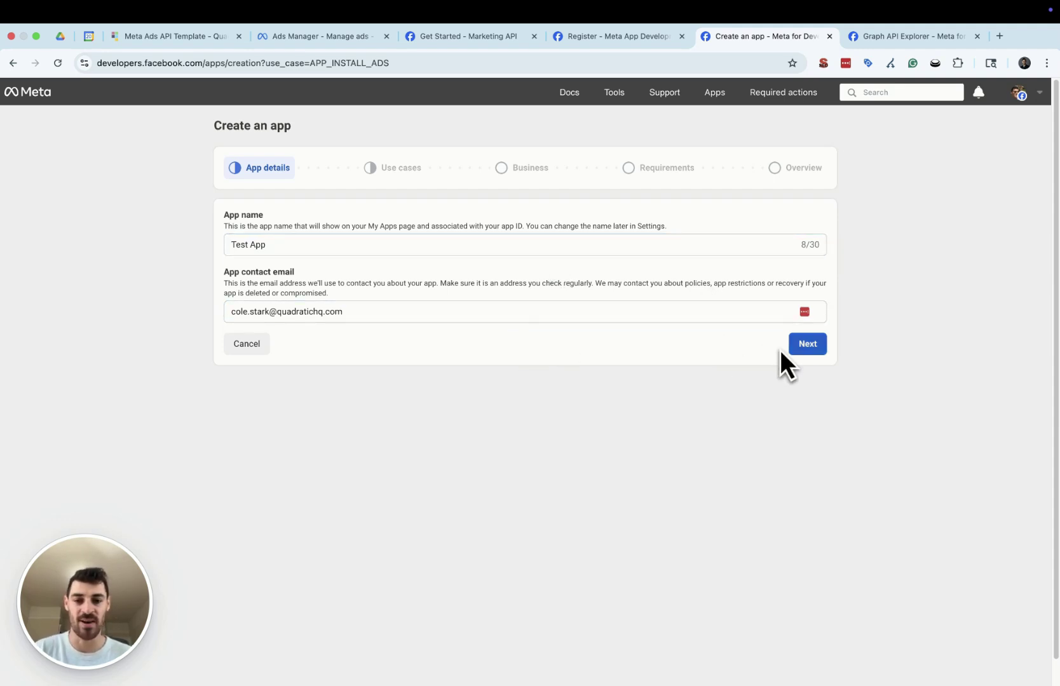
left_click(800, 347)
- Deselect 'Create & manage app ads with Meta Ads Manager' and choose Other as the use case
scroll(555, 352, "down", 2)
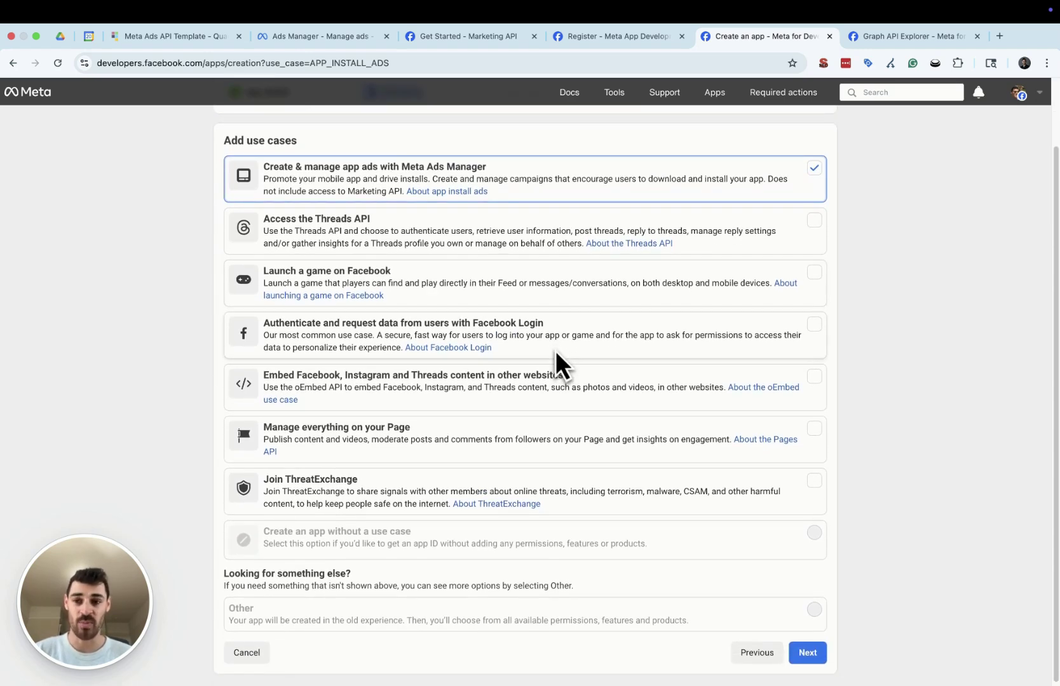
left_click(814, 168)
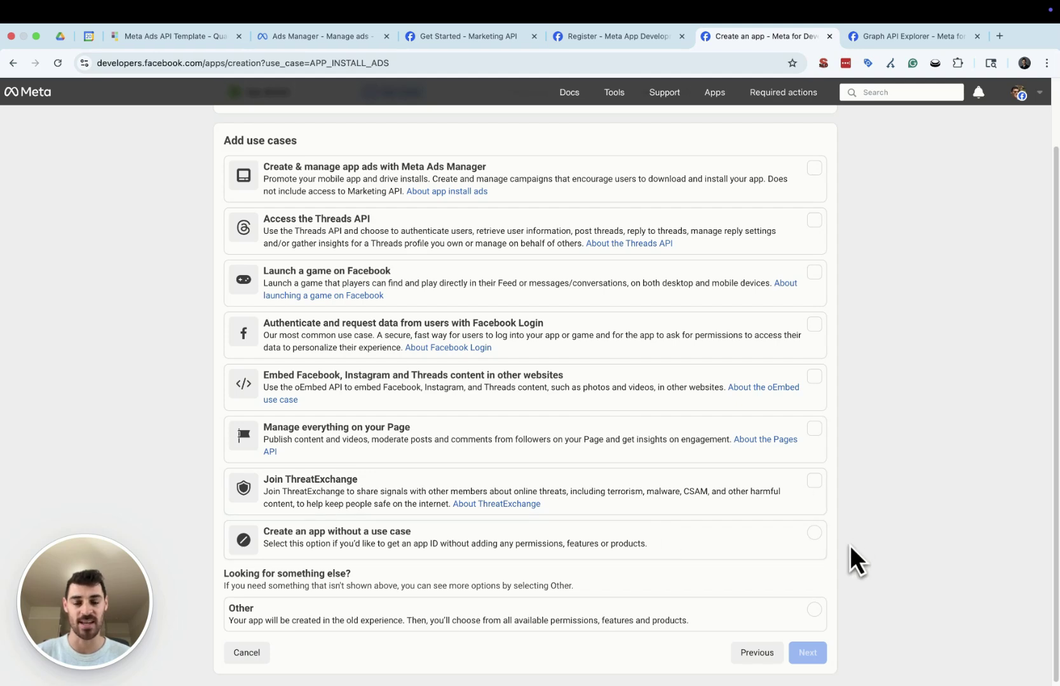
scroll(850, 545, "down", 1)
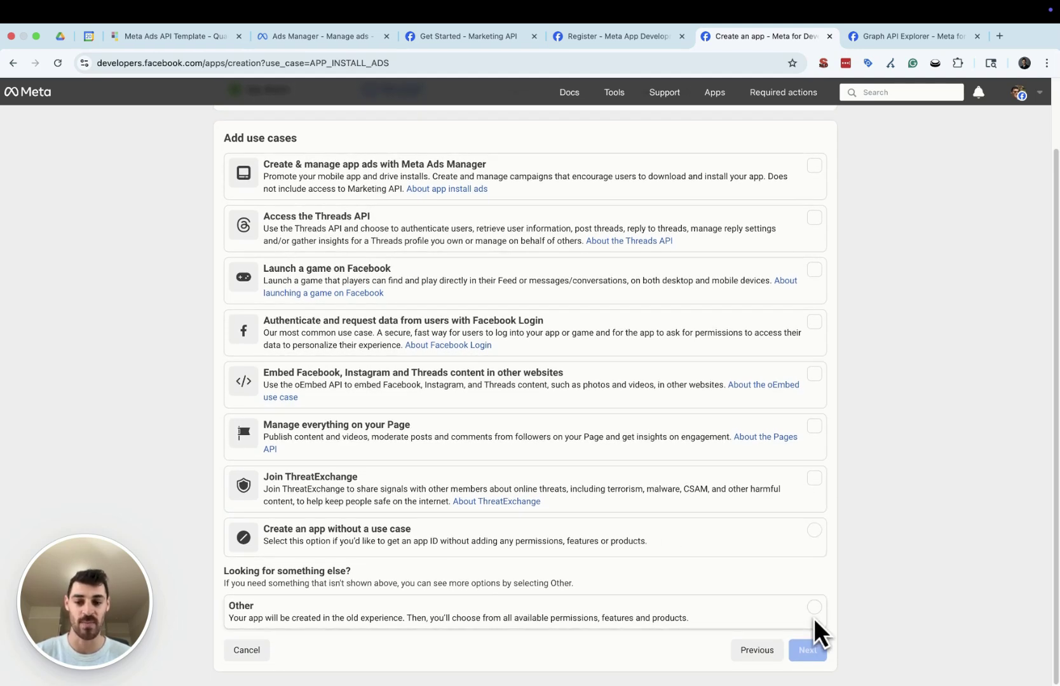
left_click(814, 616)
- Make Test App a Business-type app and create it without a business portfolio
left_click(810, 653)
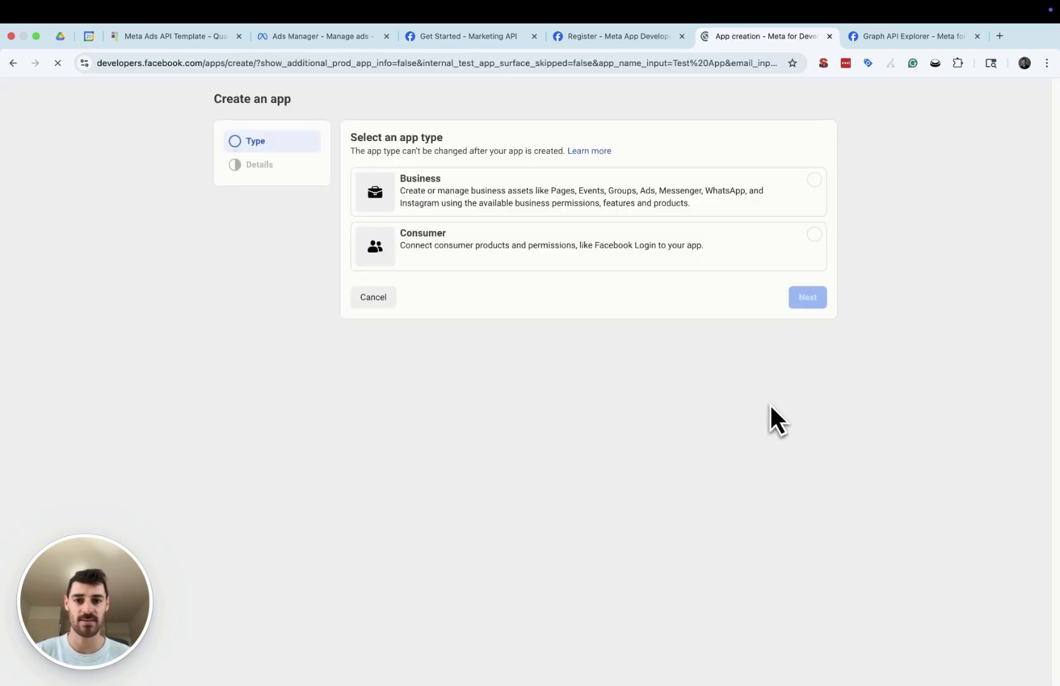
left_click(798, 196)
left_click(814, 325)
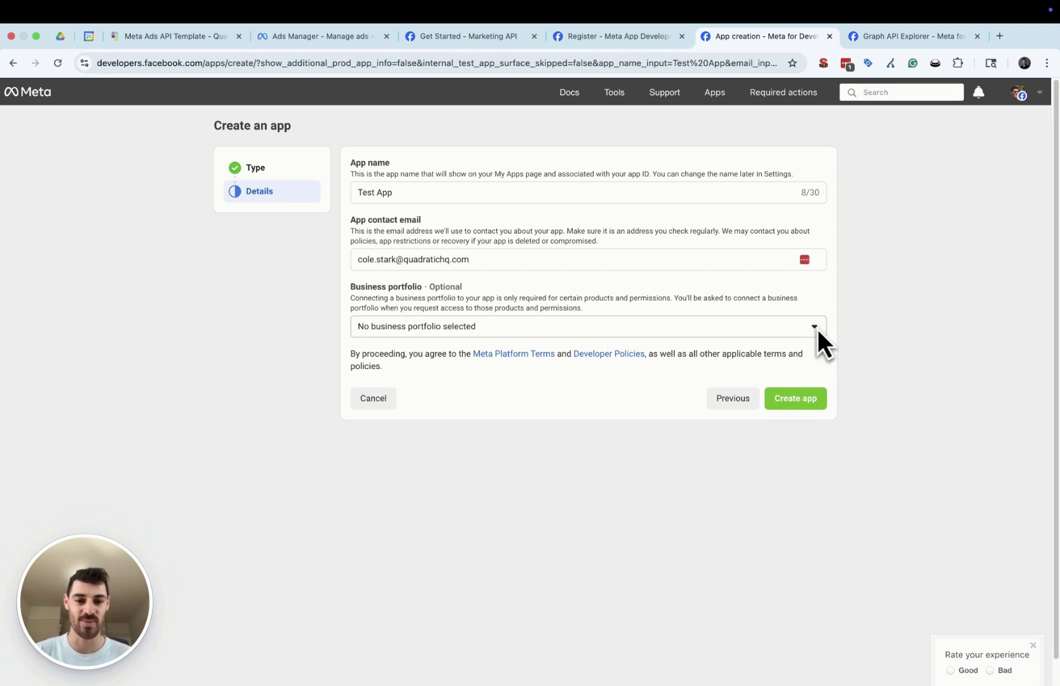
left_click(800, 401)
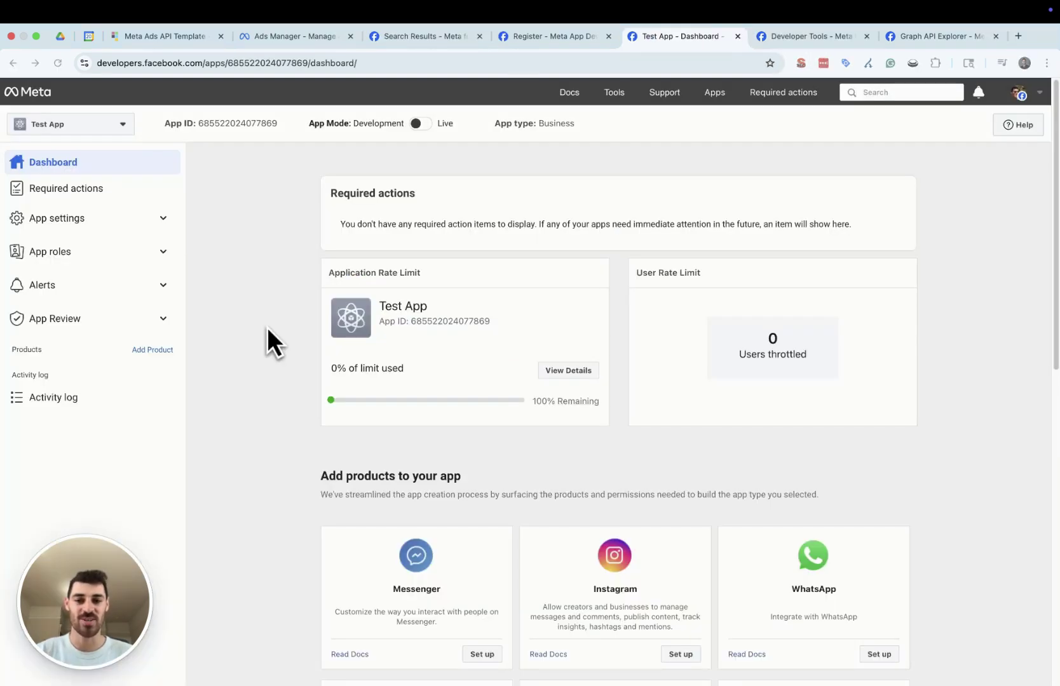
- Go to App Review's Permissions and Features and search for 'standard'
left_click(165, 322)
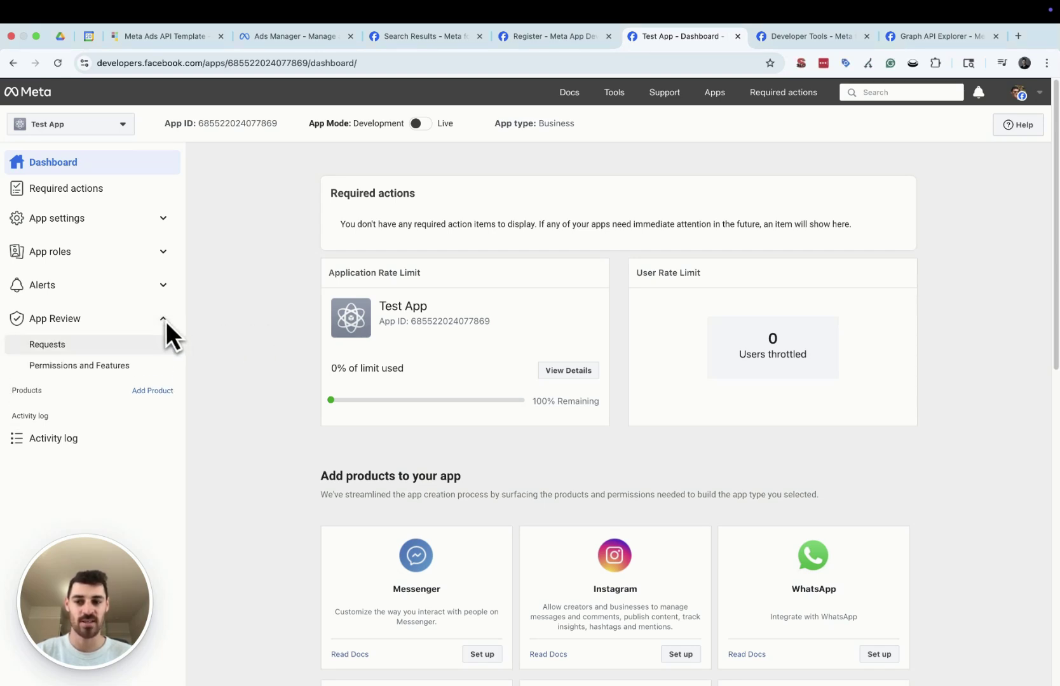
left_click(124, 369)
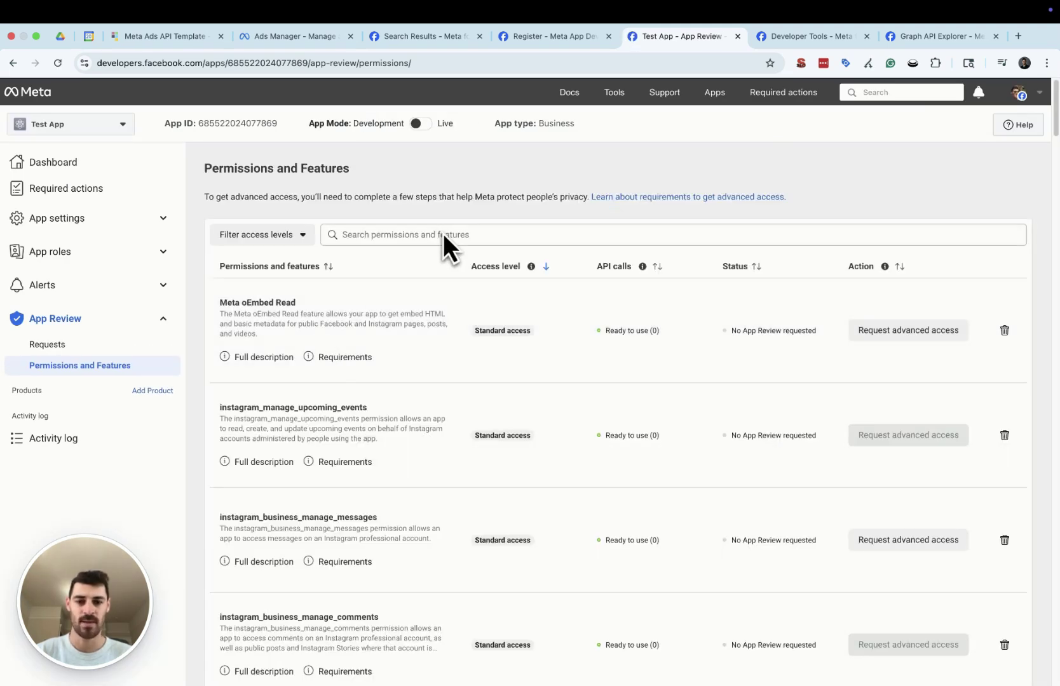
left_click(443, 234)
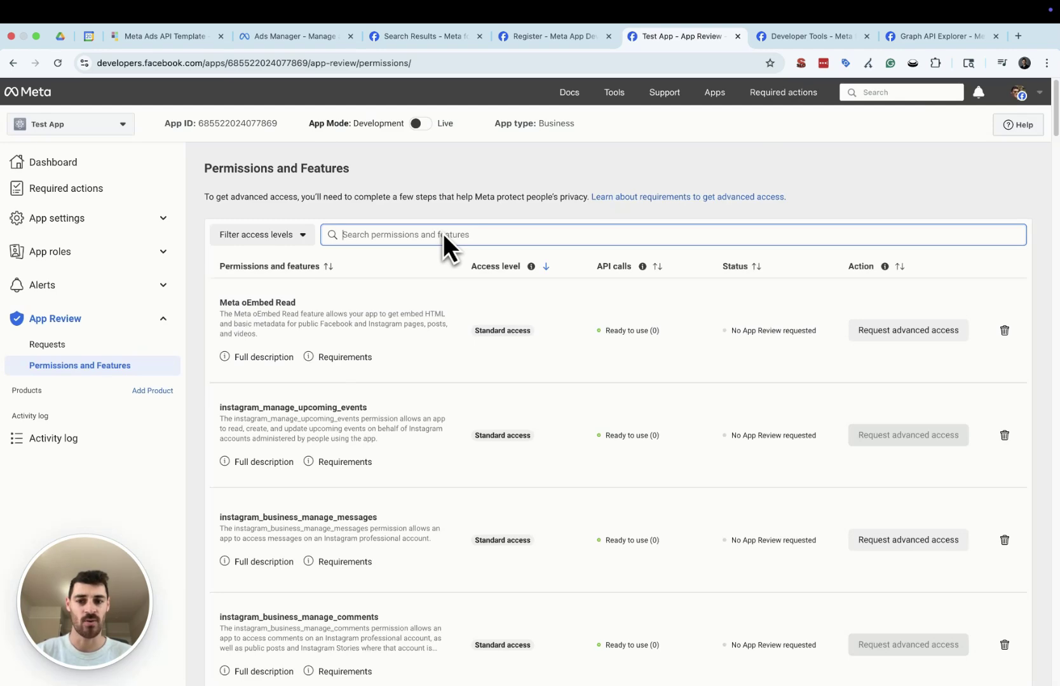
type("standard")
- Highlight Ads Management Standard Access and its Standard access level
left_click_drag(233, 413, 381, 414)
left_click(380, 414)
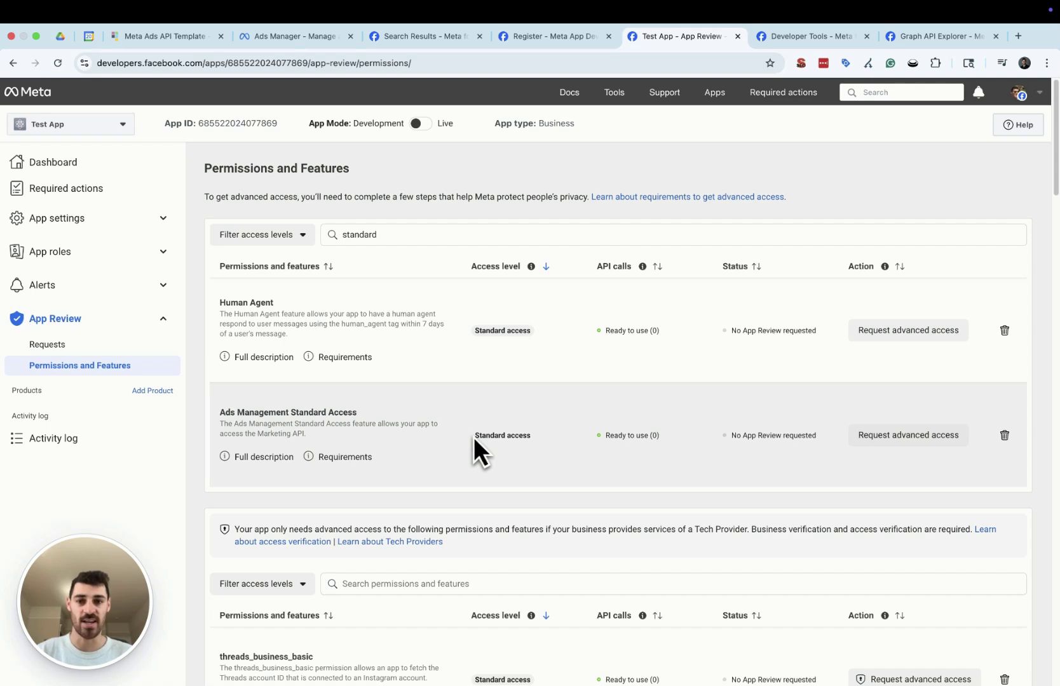
left_click_drag(476, 438, 548, 438)
left_click(549, 438)
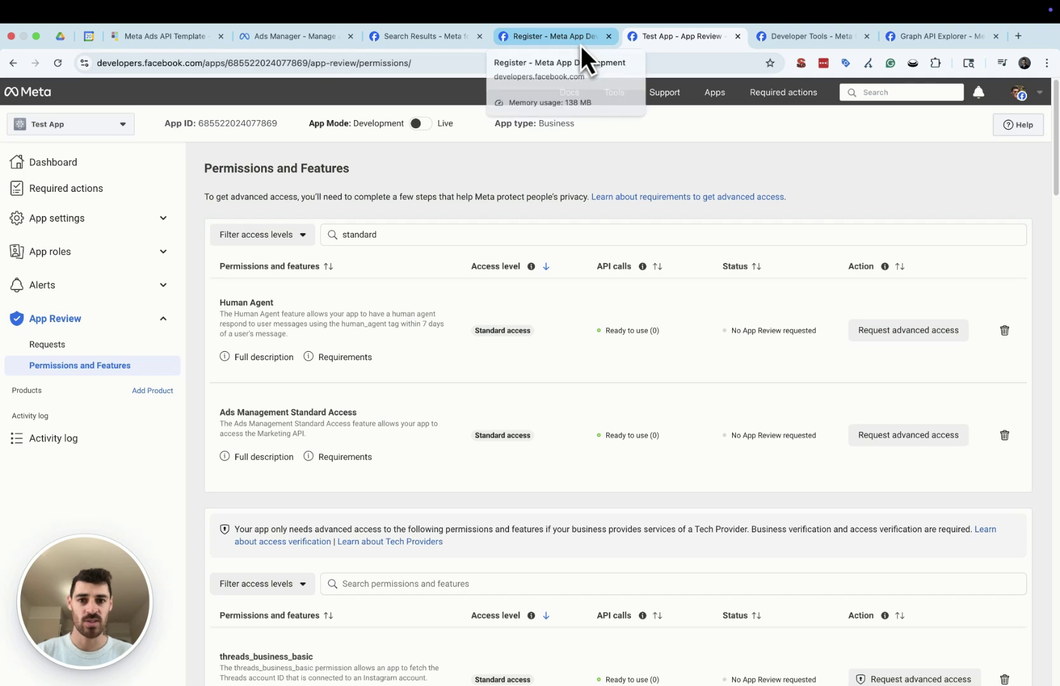
- Go to the Graph API Explorer and select Test App as the Meta app
left_click(780, 37)
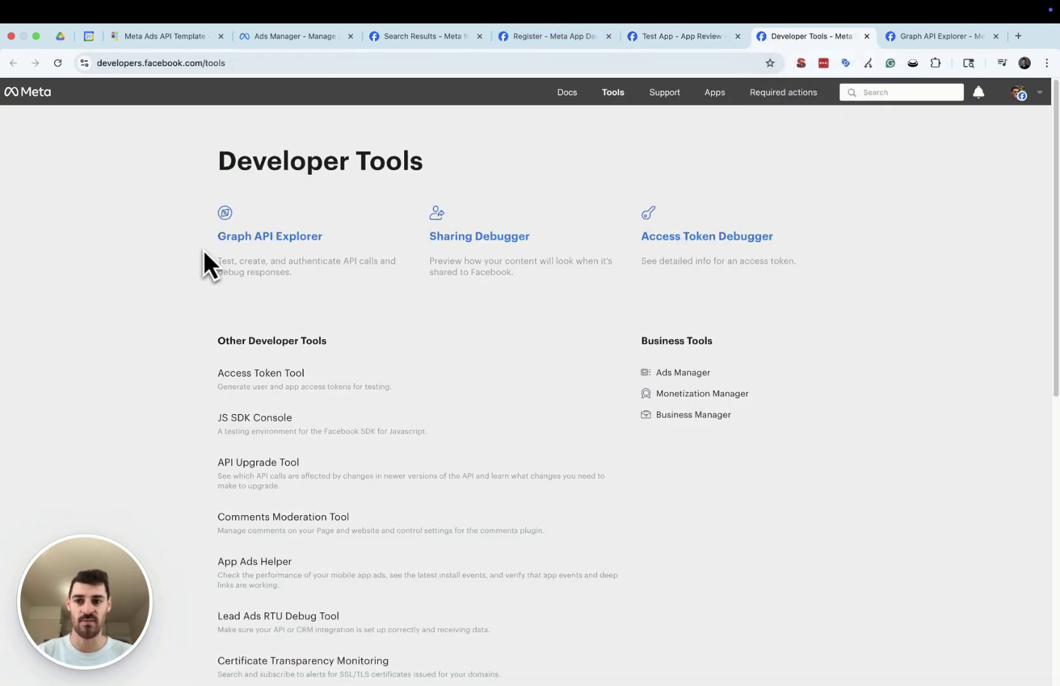
left_click(236, 240)
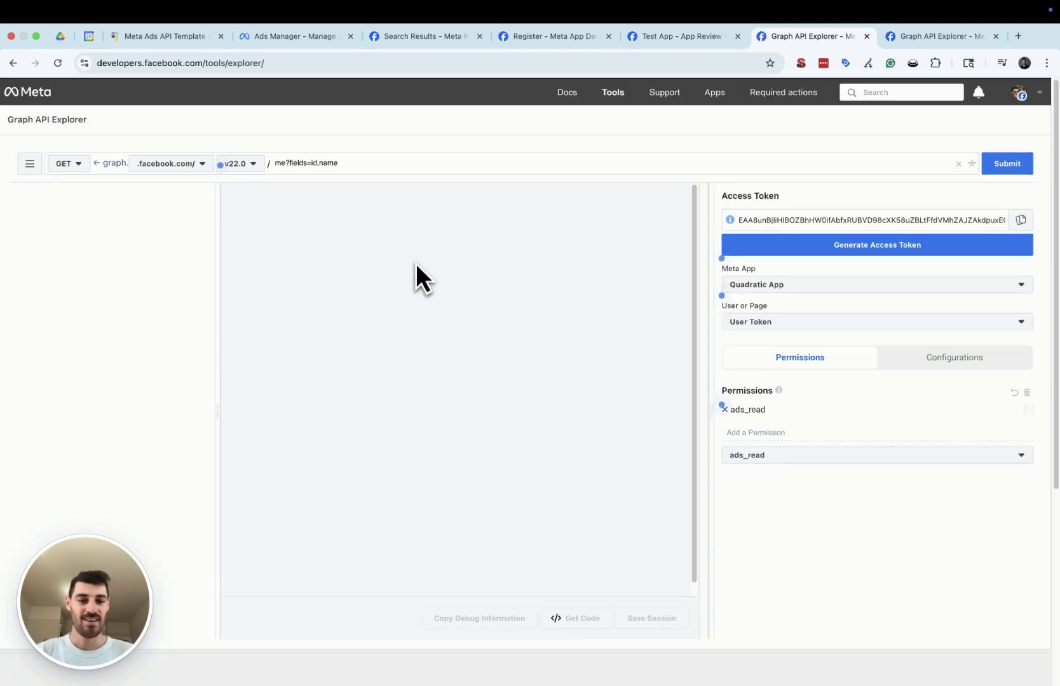
left_click(874, 289)
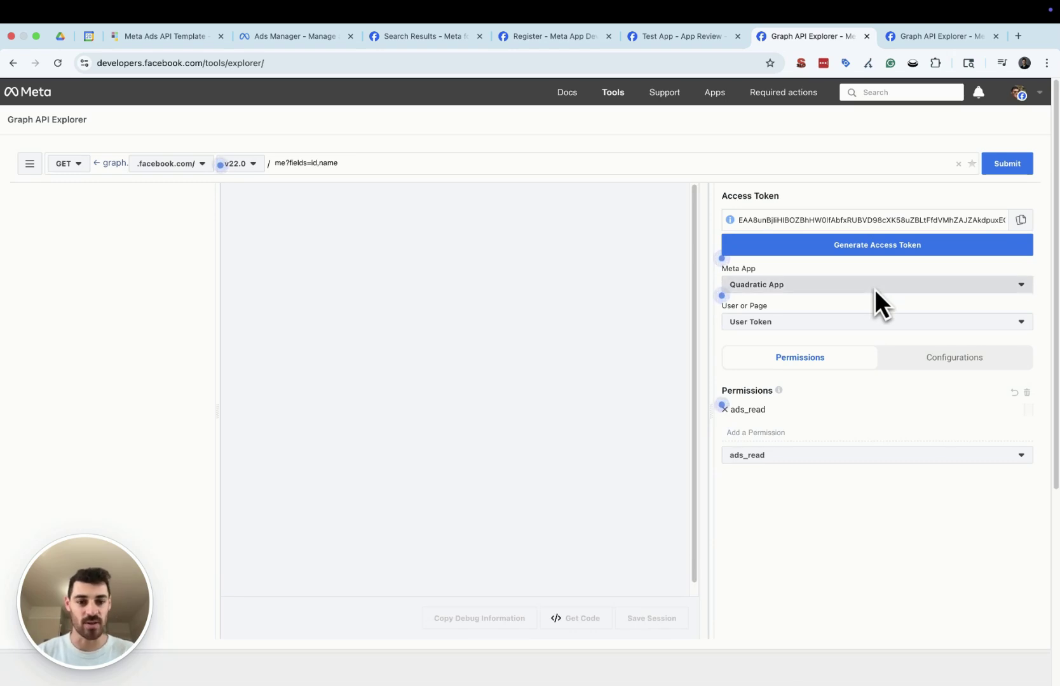
left_click(848, 342)
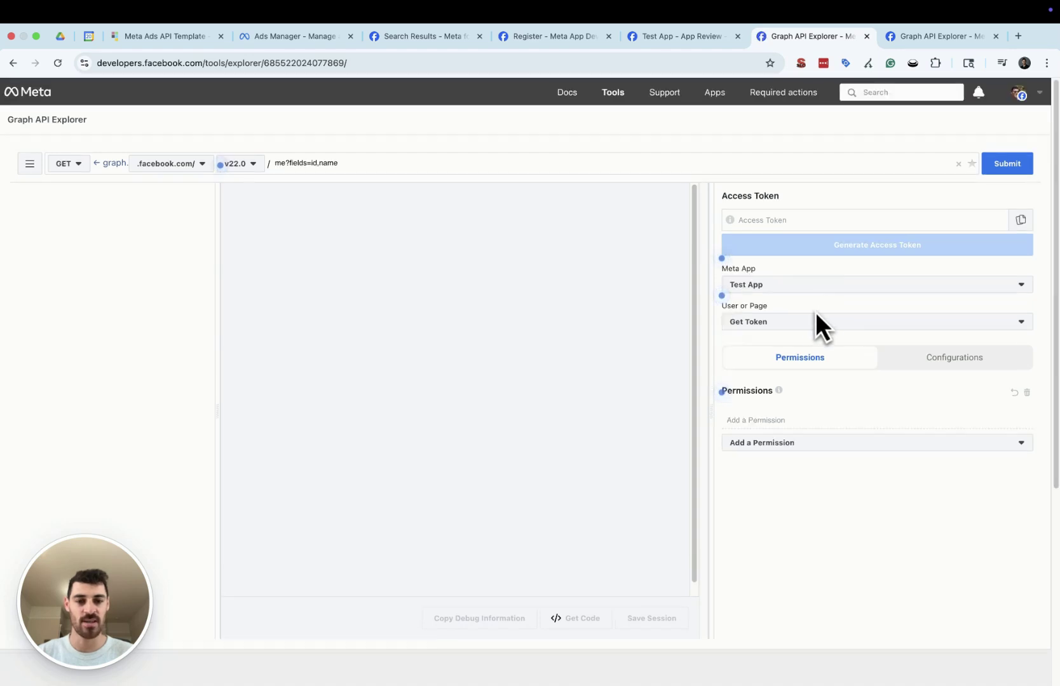
- Request a user access token with the ads_read permission and generate it
left_click(762, 323)
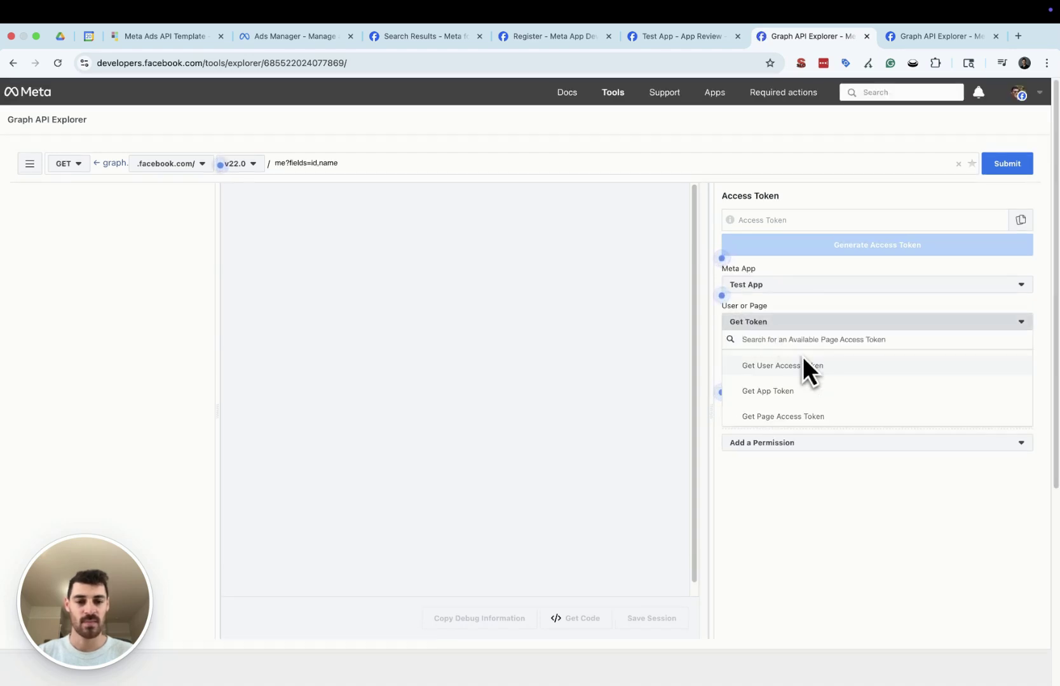
left_click(820, 367)
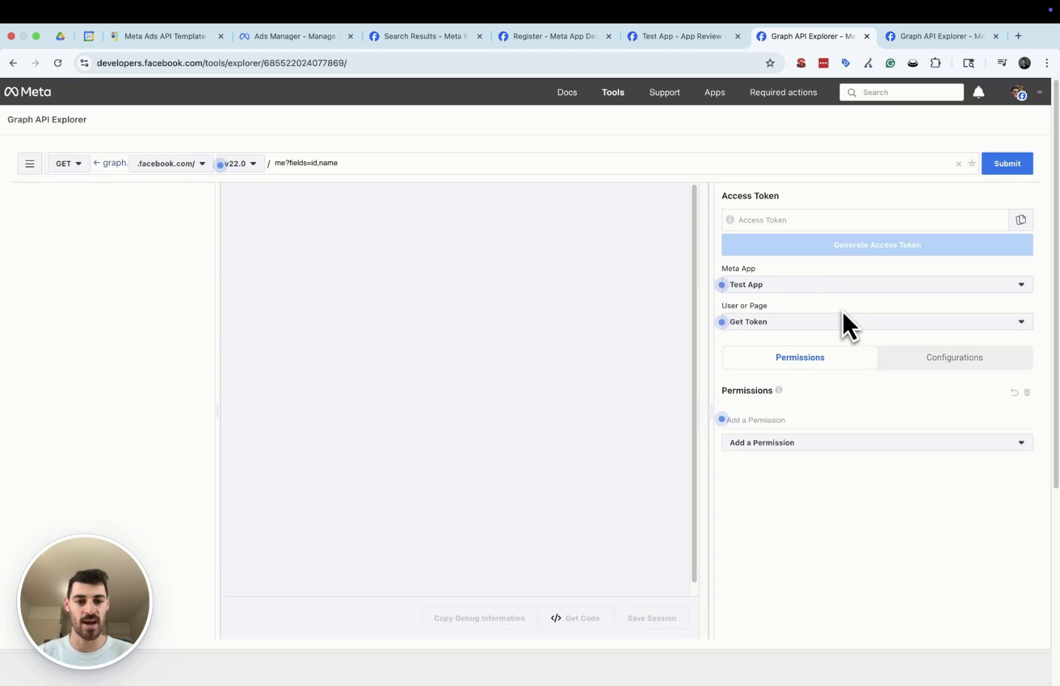
left_click(793, 447)
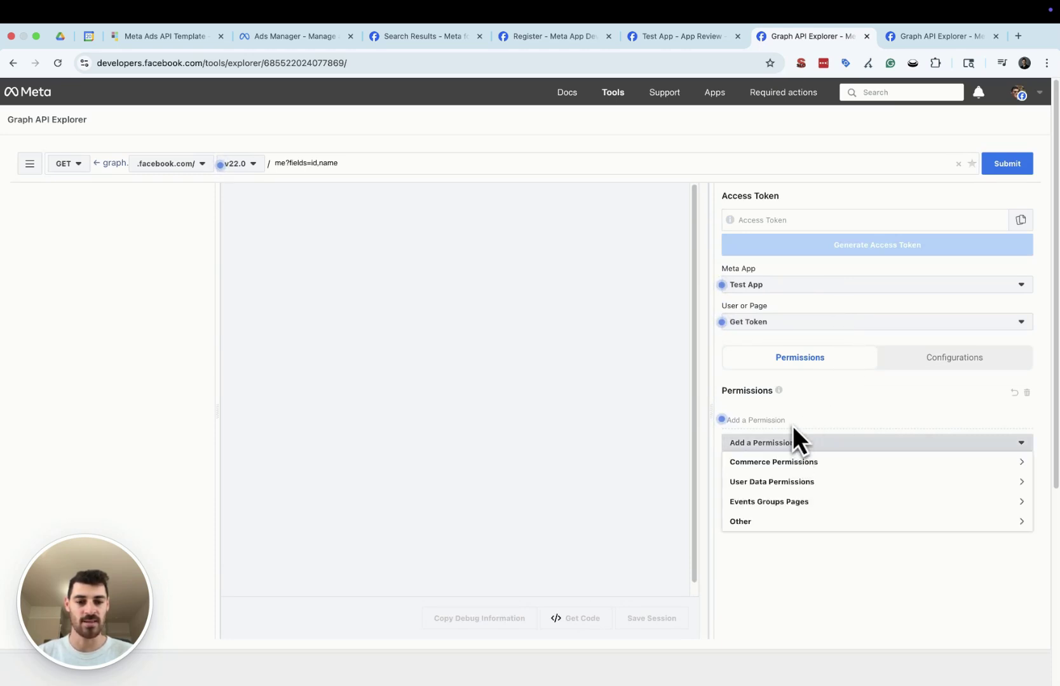
type("re")
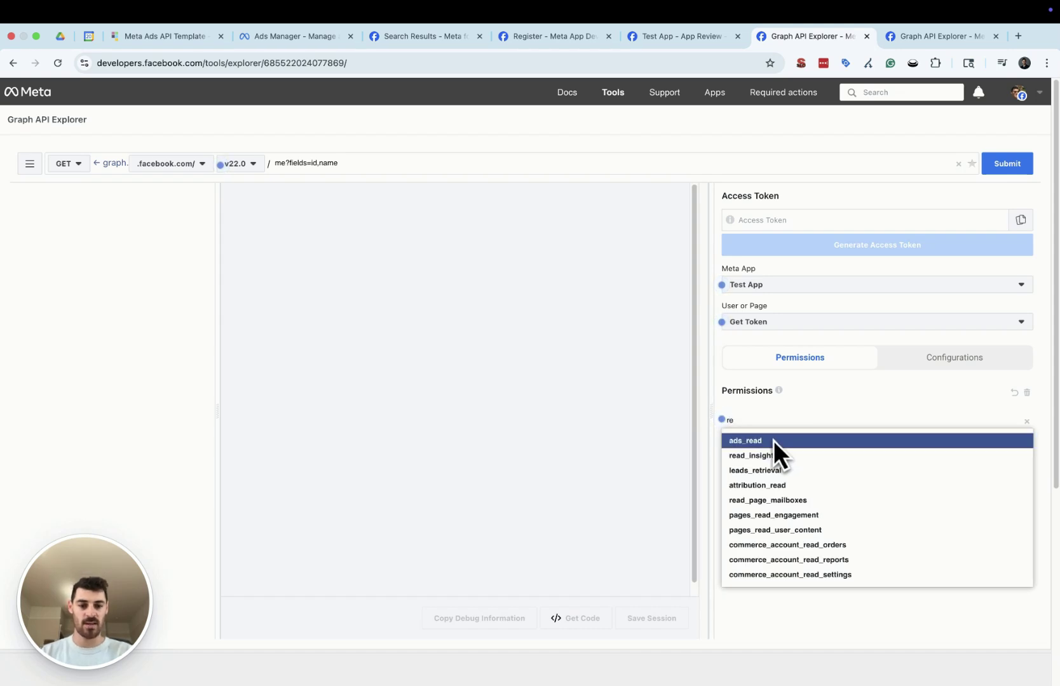
left_click(774, 440)
left_click(817, 244)
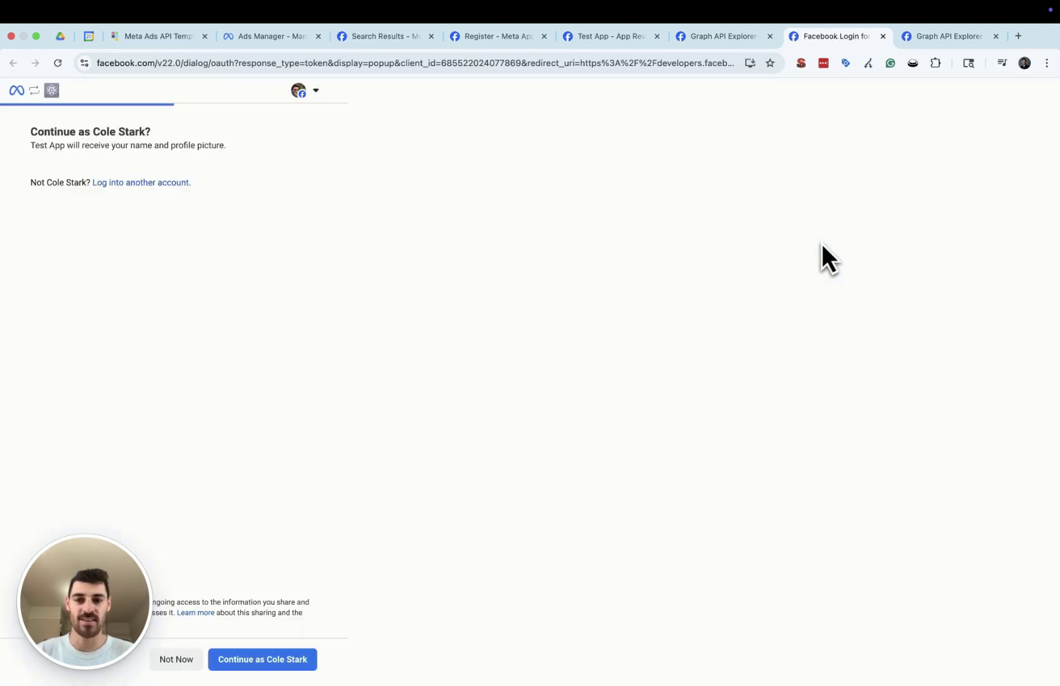
- Approve Test App's access to the Facebook ads account and dismiss the confirmation
left_click(276, 661)
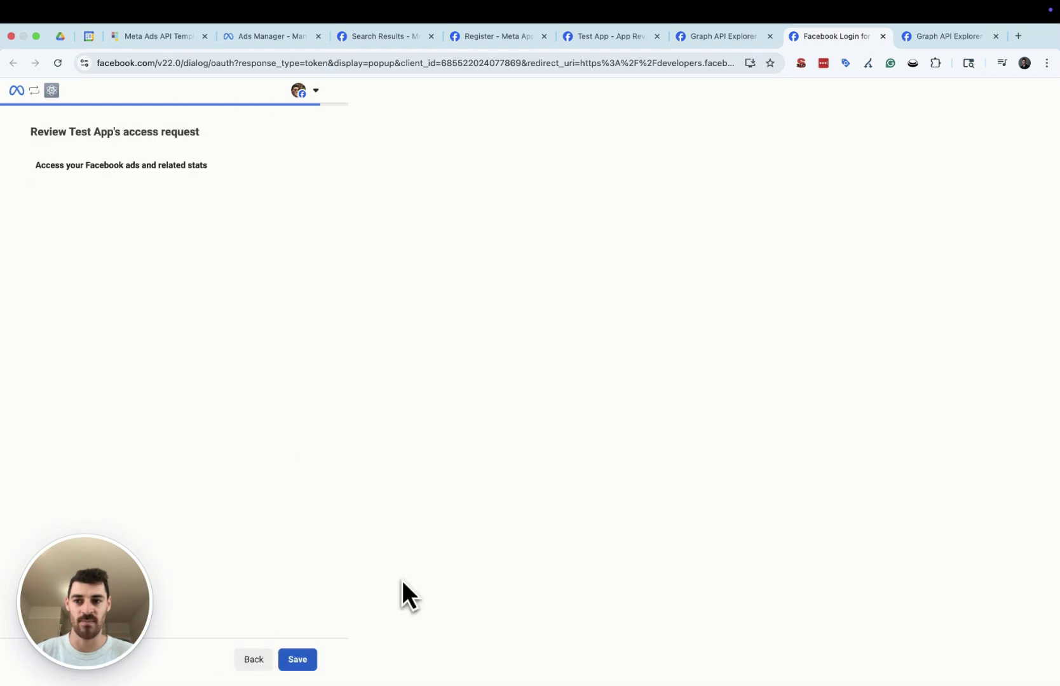
left_click(306, 663)
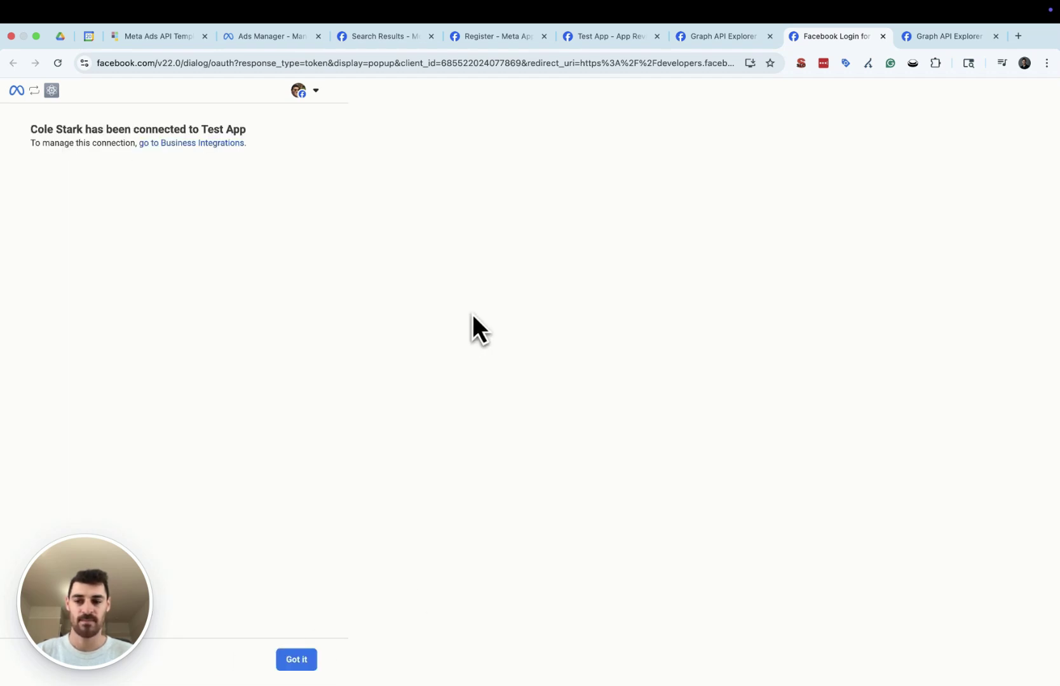
left_click(296, 662)
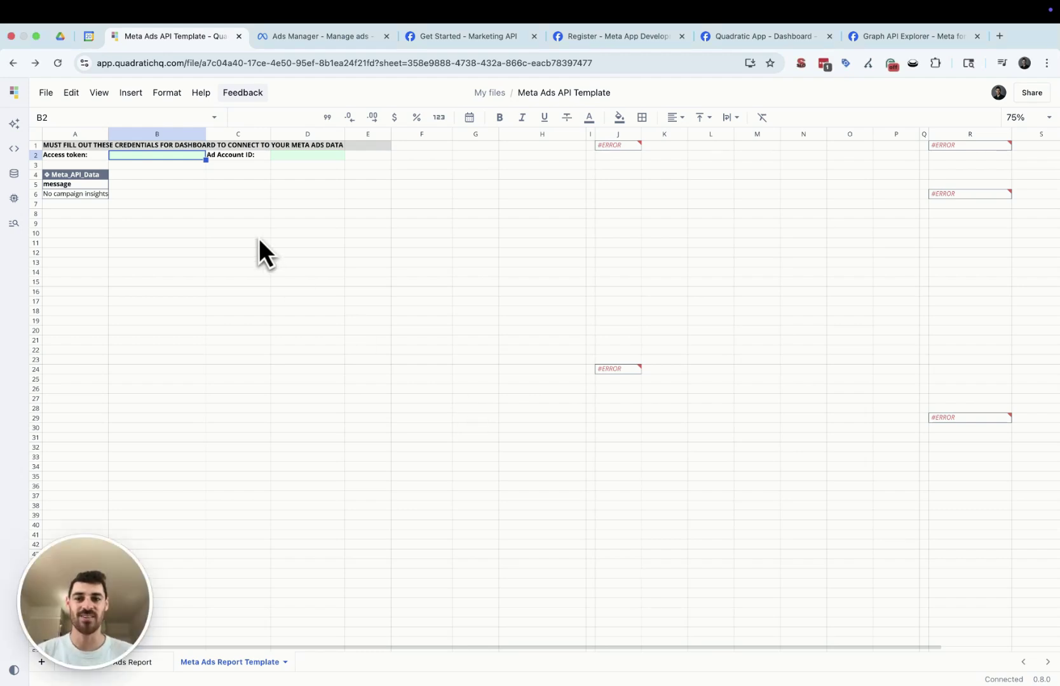
- Paste the access token into B2 and the Ads Manager ad account ID into D2
key("super+v")
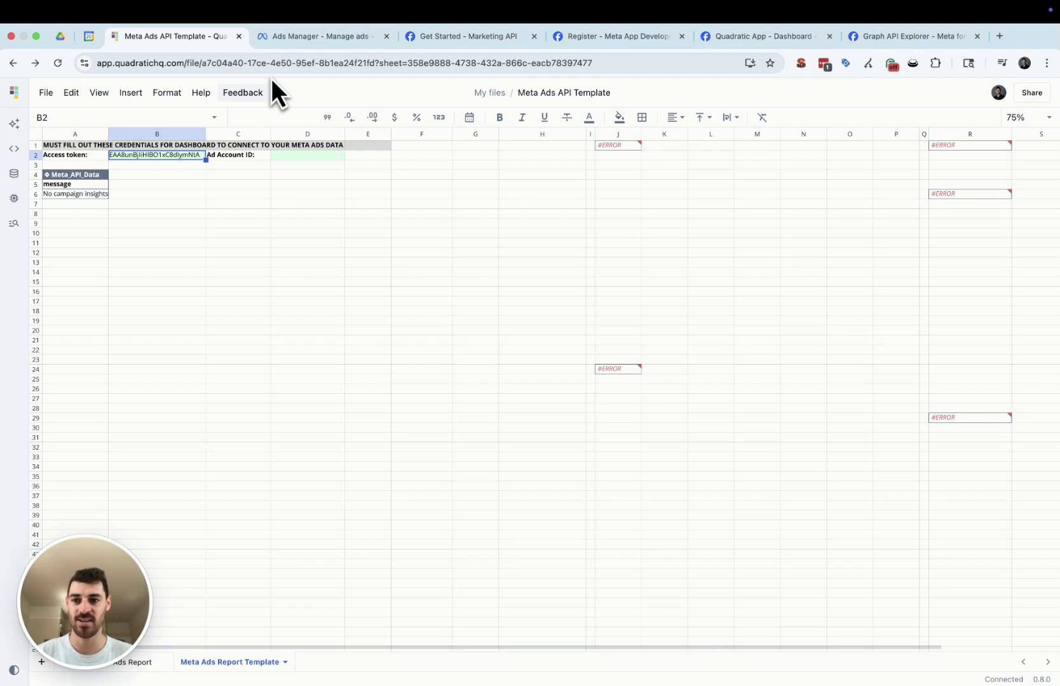
left_click(298, 40)
left_click_drag(218, 99, 246, 99)
key("super+c")
left_click(204, 36)
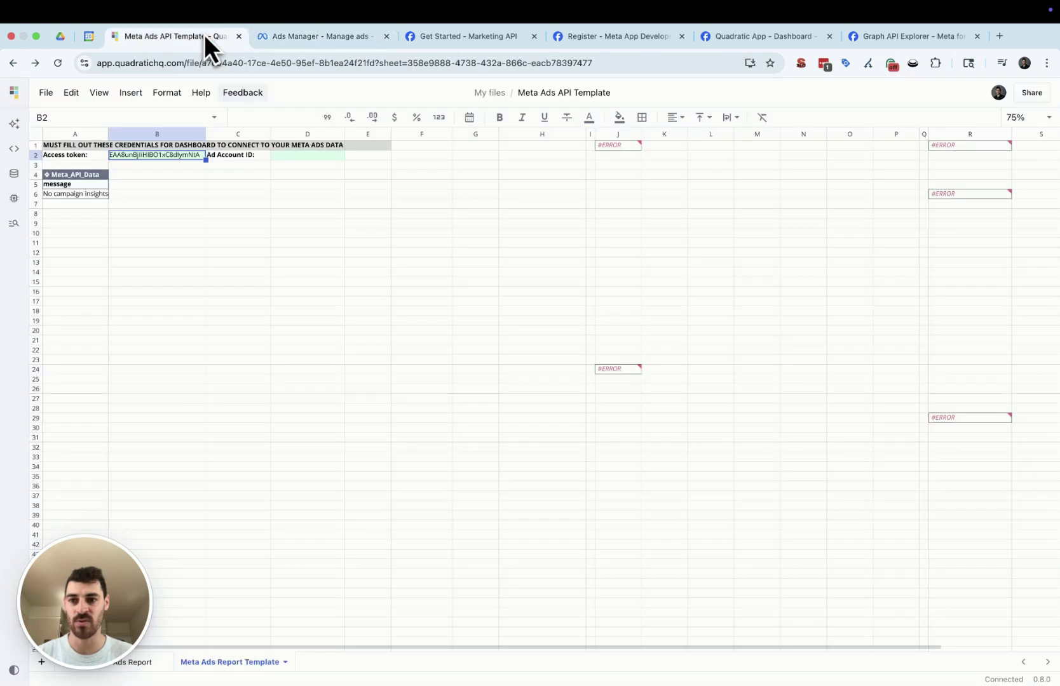
left_click(296, 156)
key("super+v")
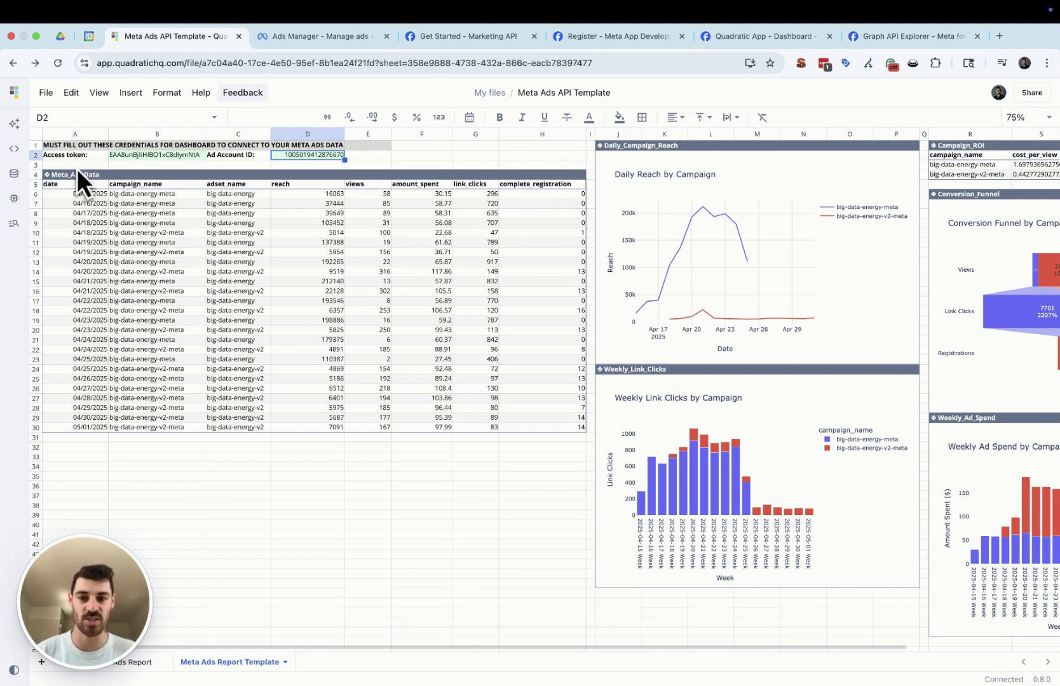
- Open the Meta_API_Data Python code and review its date range settings
left_click(105, 178)
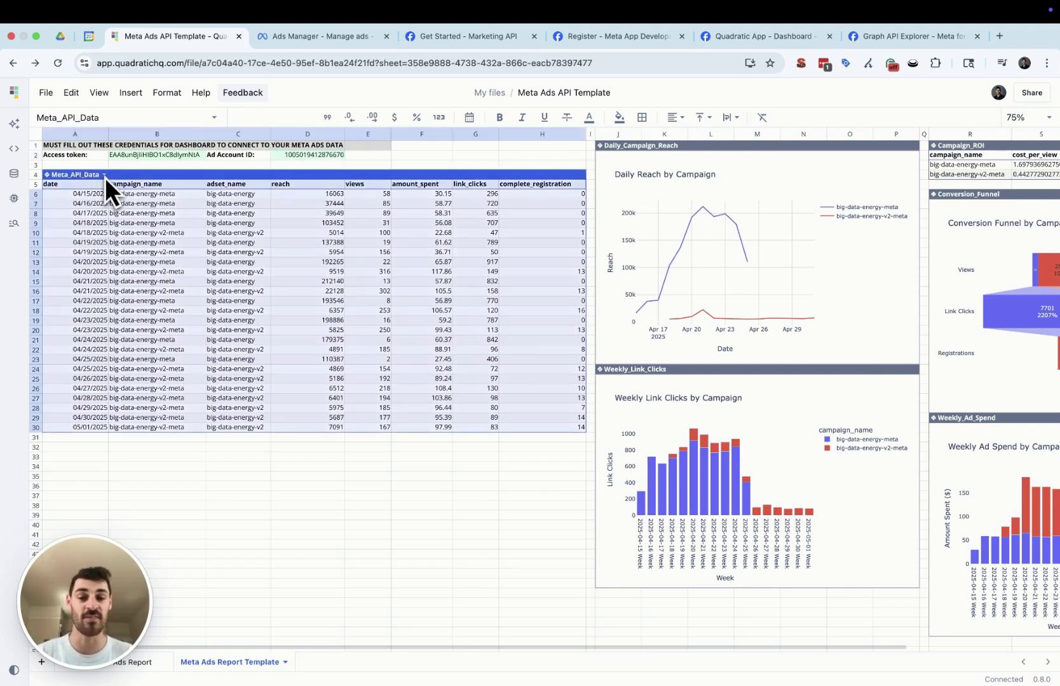
left_click(105, 177)
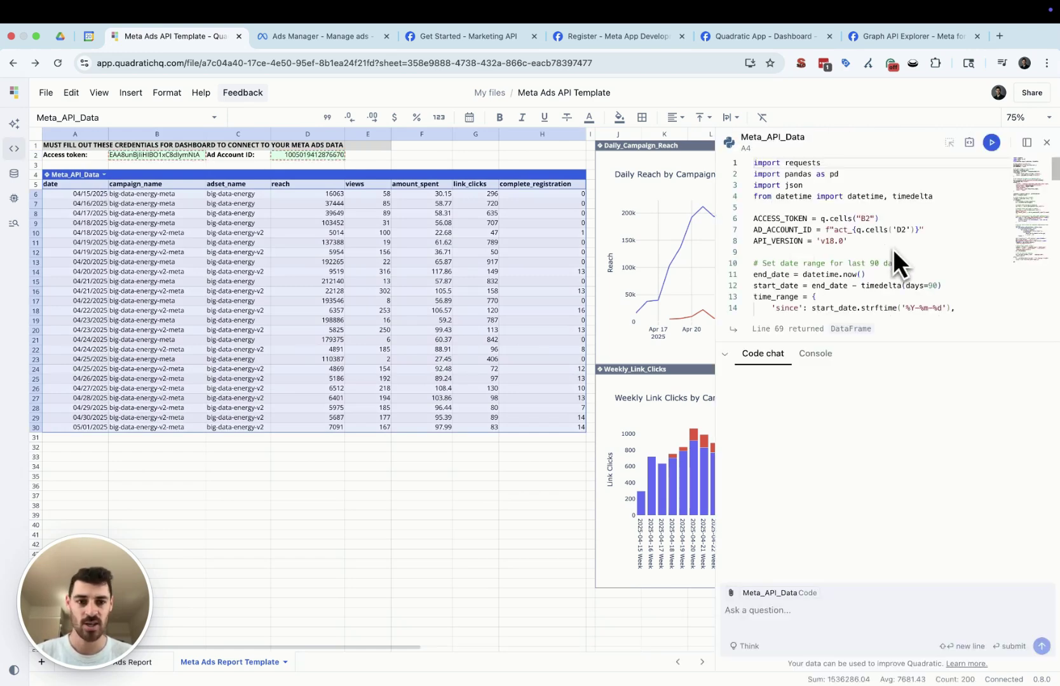
left_click_drag(890, 343, 902, 557)
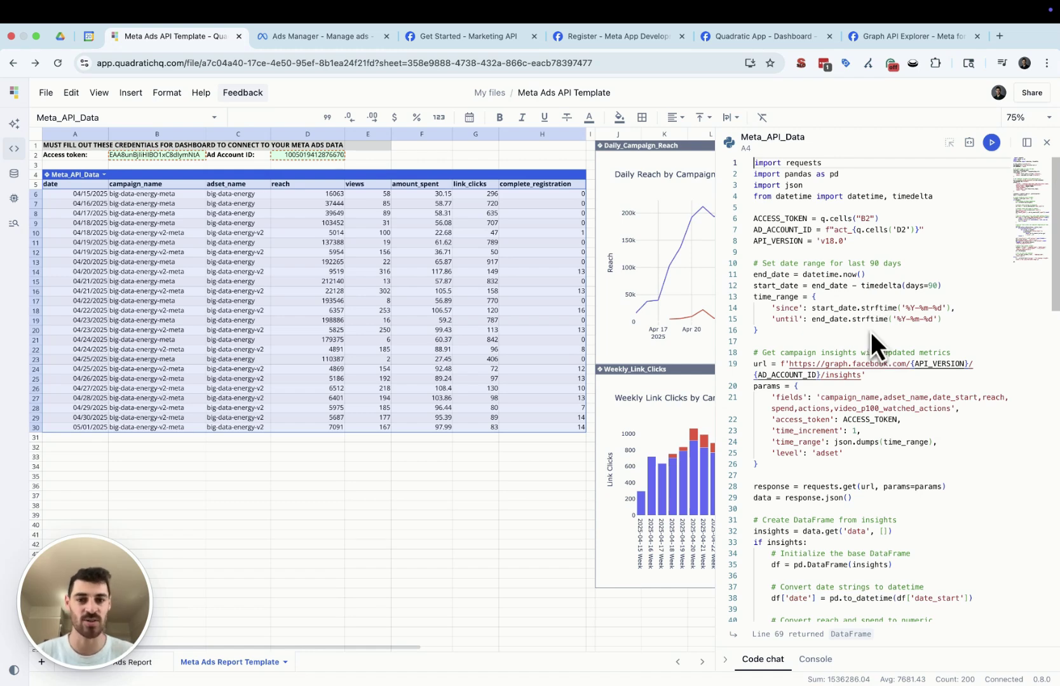
left_click(893, 318)
left_click(862, 307)
scroll(863, 334, "down", 1)
scroll(863, 333, "down", 5)
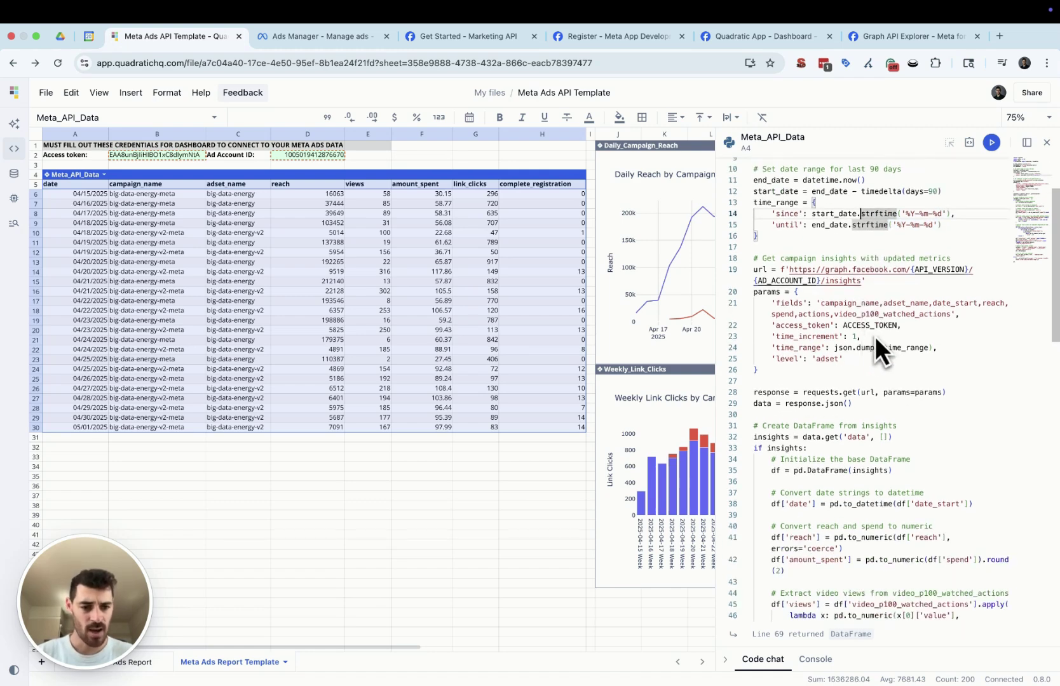
scroll(878, 338, "down", 6)
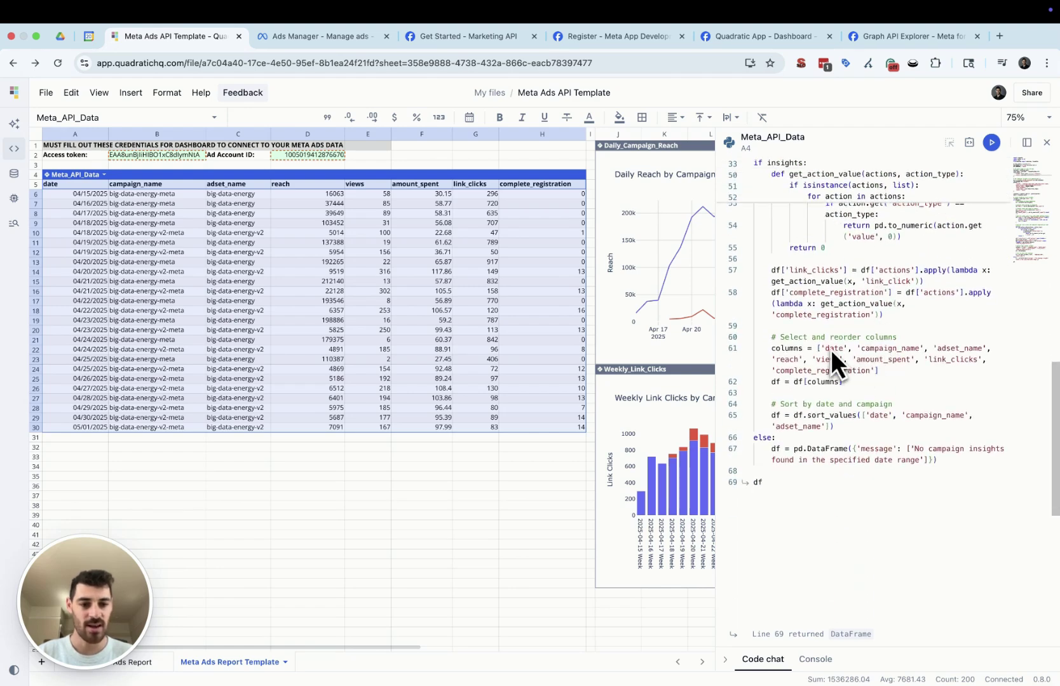
- Inspect the output-column and sorting code, then close the code editor
left_click_drag(821, 349, 858, 388)
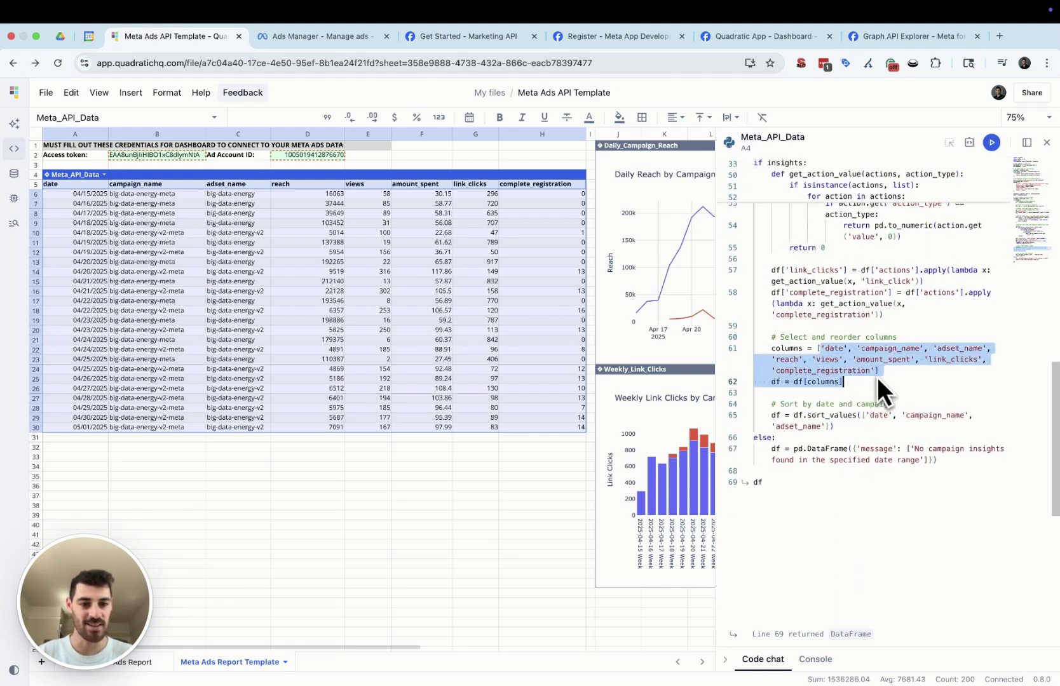
left_click(817, 511)
left_click(725, 659)
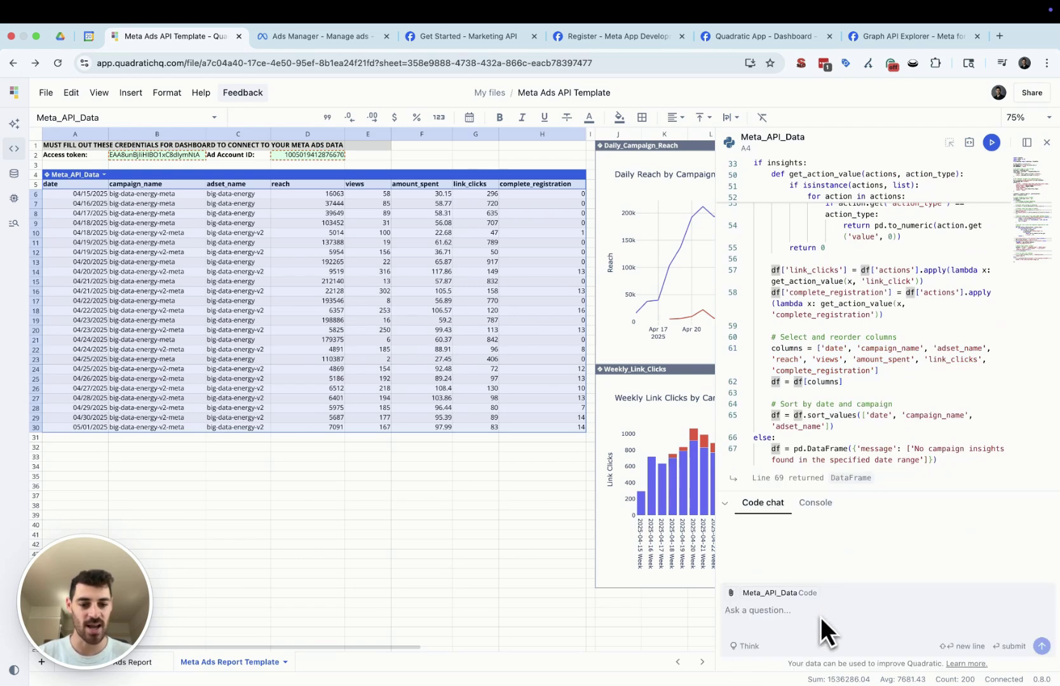
left_click(928, 433)
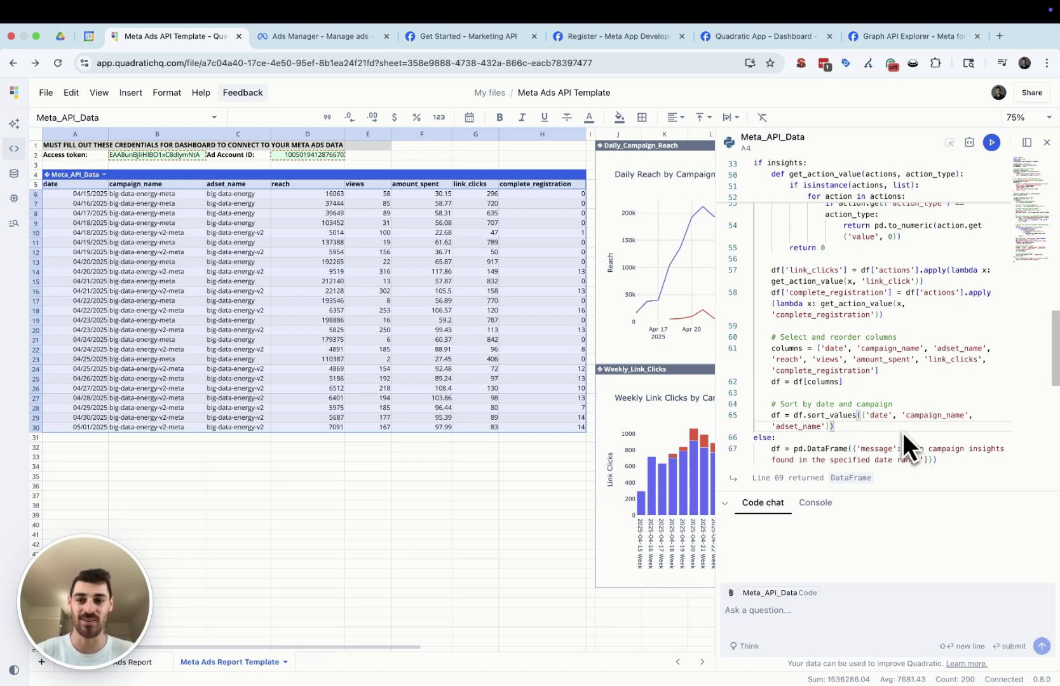
left_click(1047, 142)
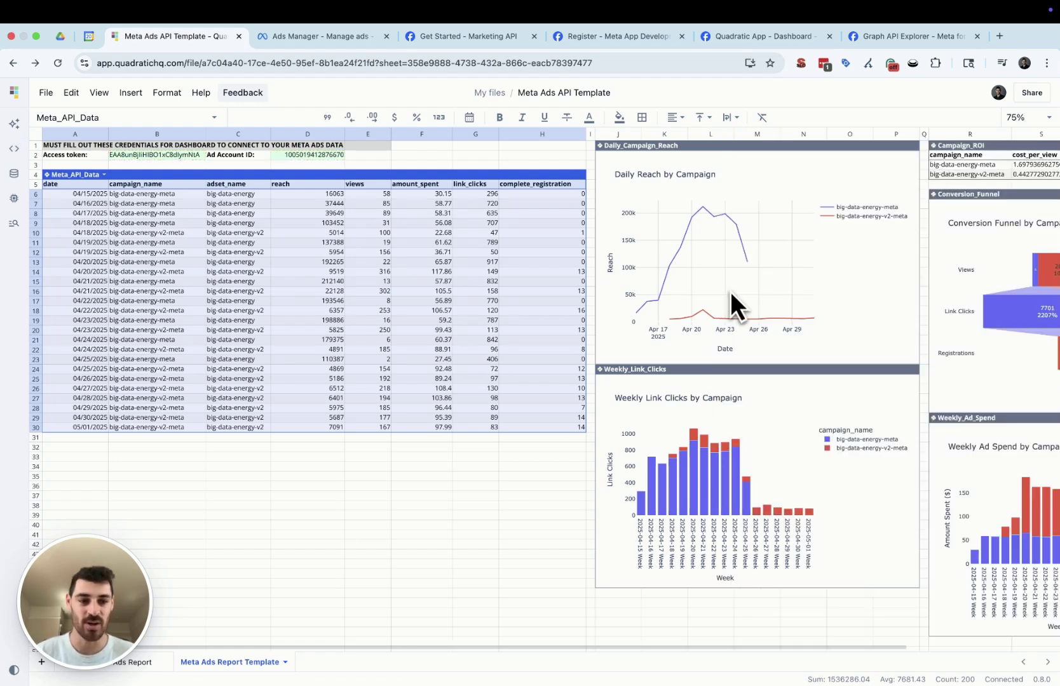
- Scroll the sheet right to columns F–V and select the Daily Campaign Reach chart
left_click(314, 467)
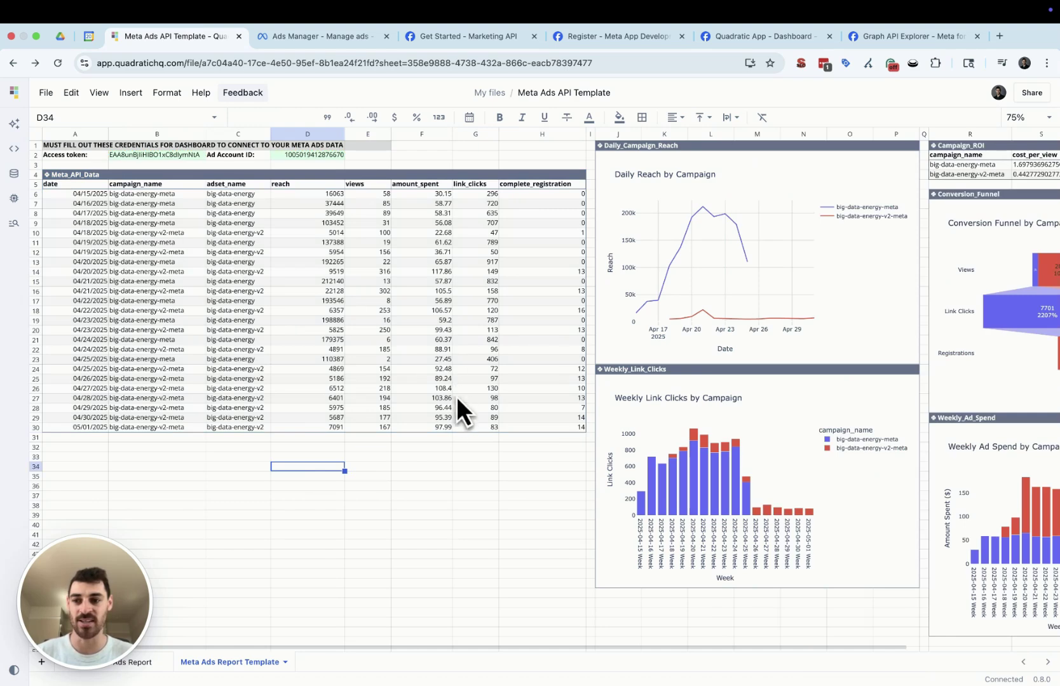
scroll(516, 426, "right", 5)
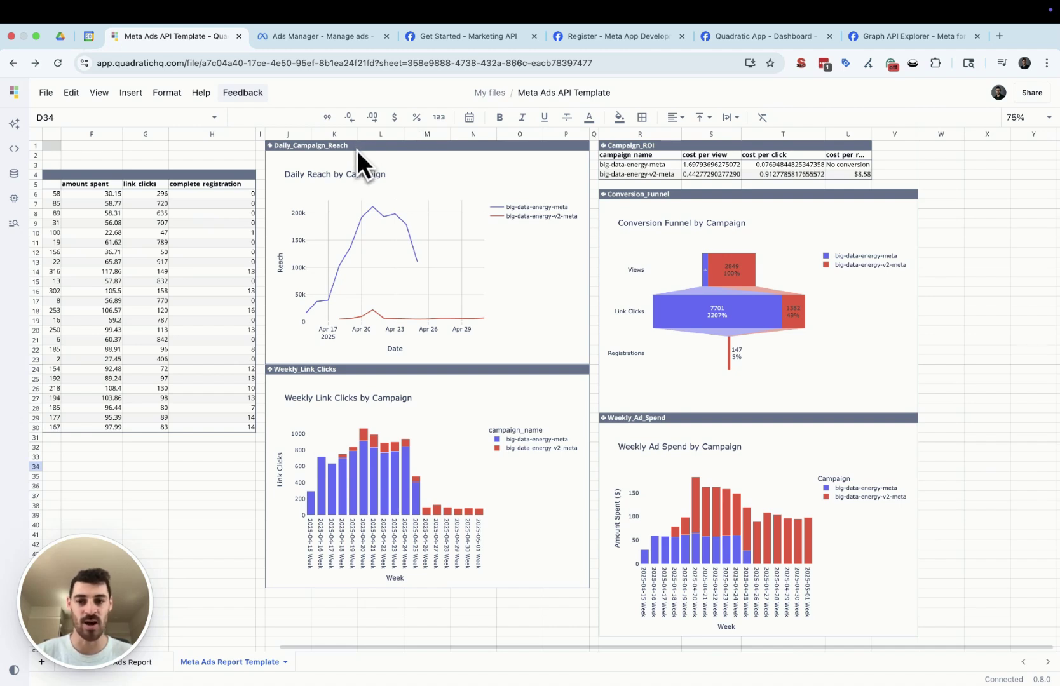
left_click(358, 150)
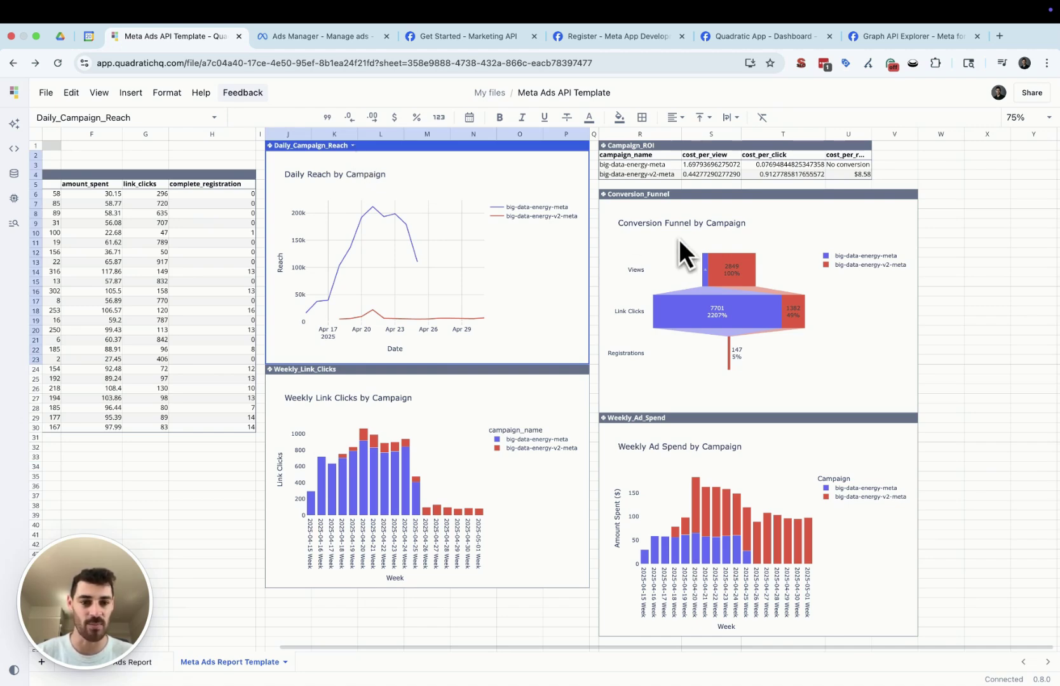
mouse_move(330, 311)
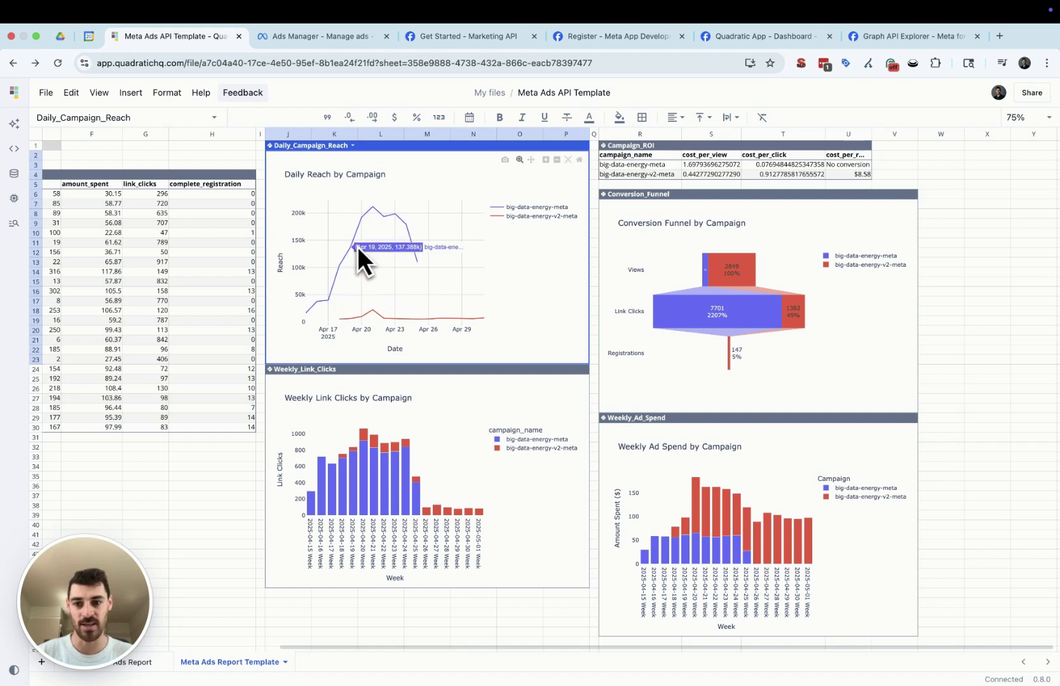
- Inspect the Weekly Link Clicks, Weekly Ad Spend and Conversion Funnel charts (2949 views, 7701 clicks, 147 registrations)
left_click(317, 507)
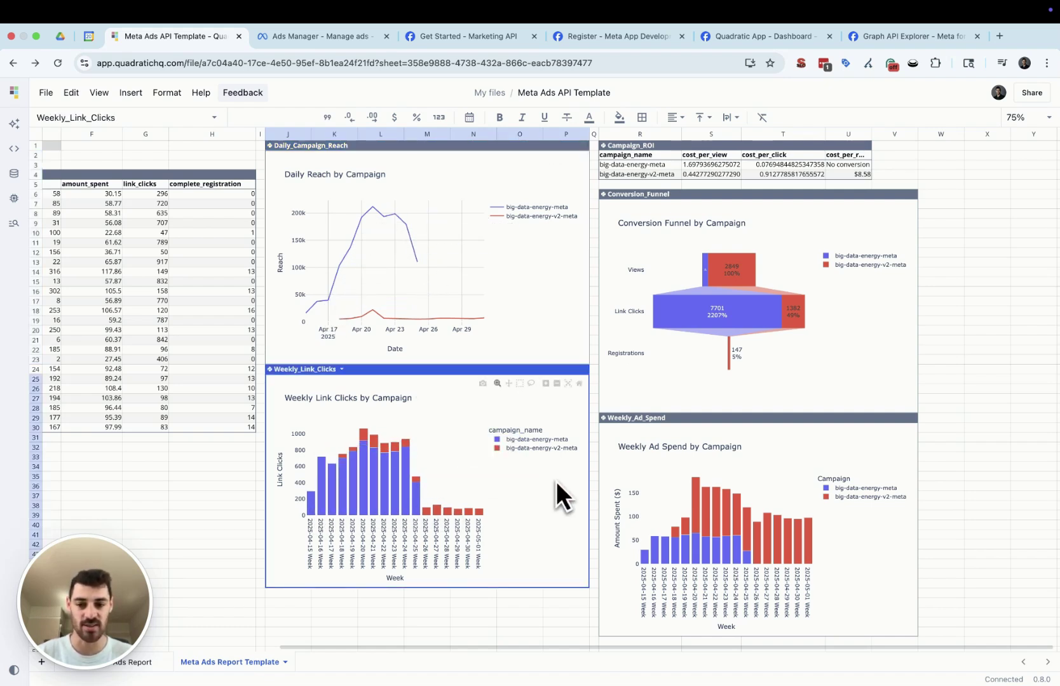
left_click(662, 548)
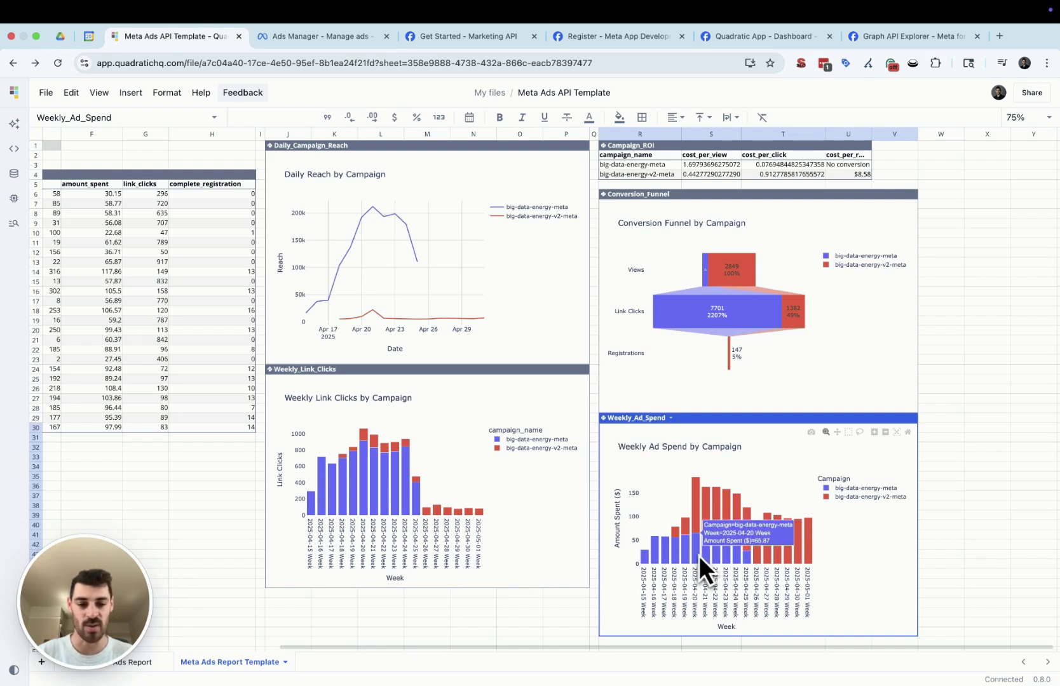
left_click(734, 285)
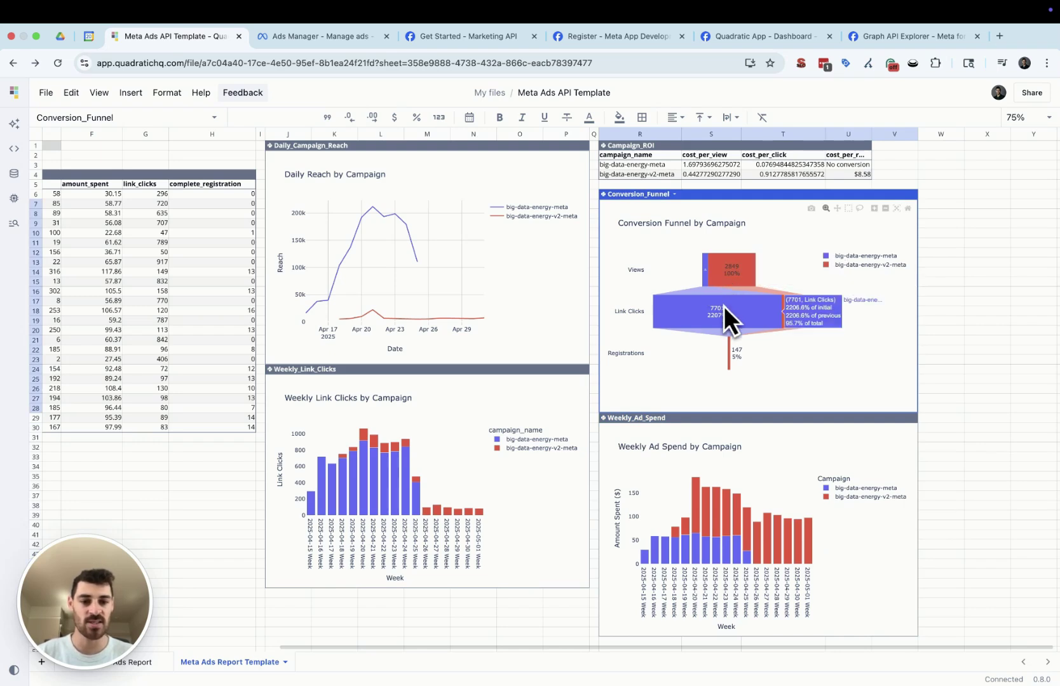
scroll(778, 349, "left", 1)
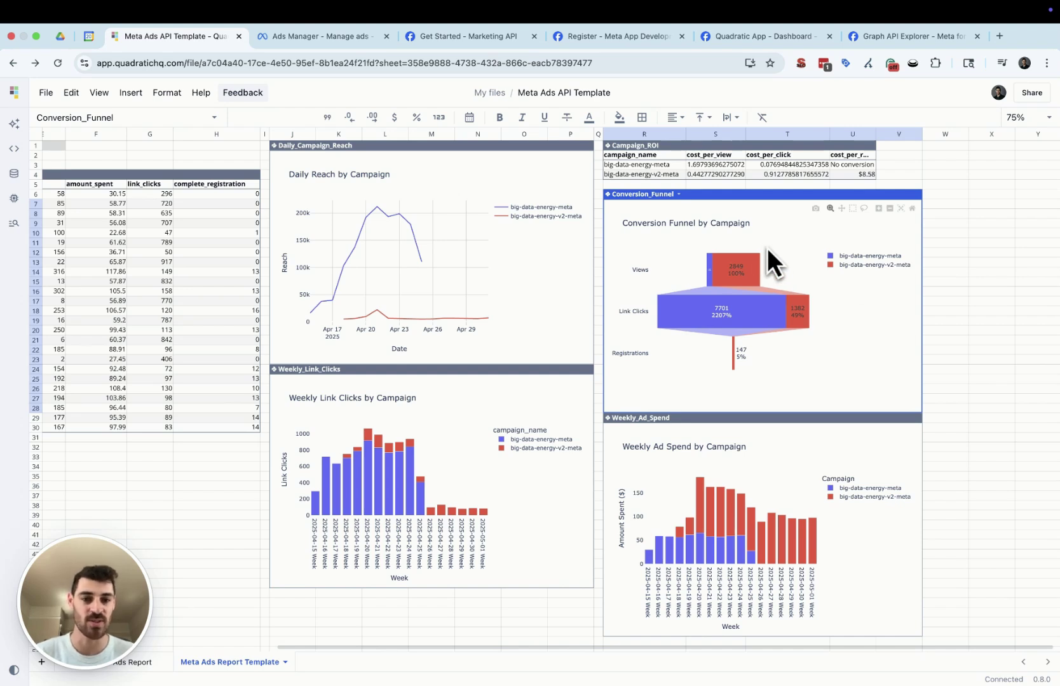
- Select both campaigns' Campaign_ROI cost metrics ($8.58) and open the Conversion_Funnel chart's code
left_click(672, 167)
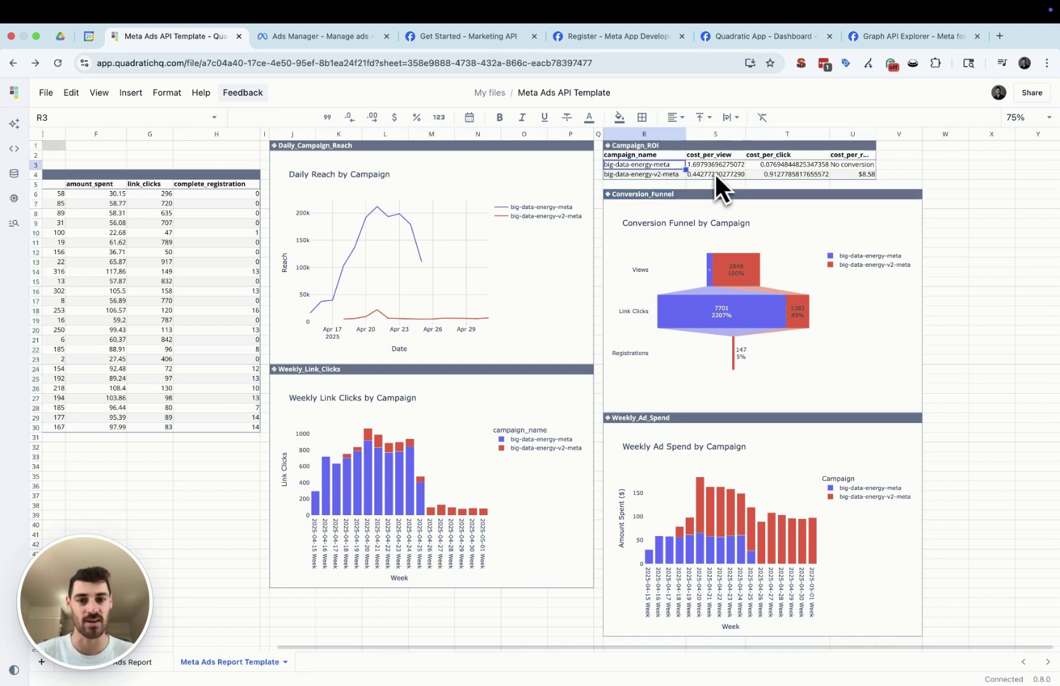
left_click_drag(696, 164, 833, 176)
left_click(833, 175)
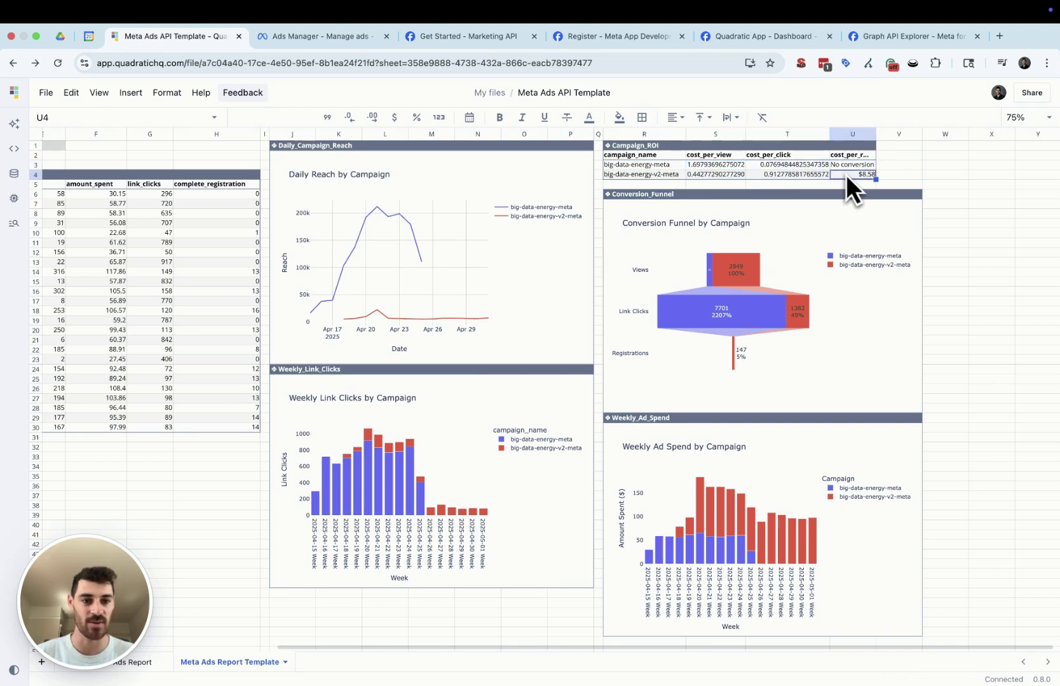
left_click(830, 186)
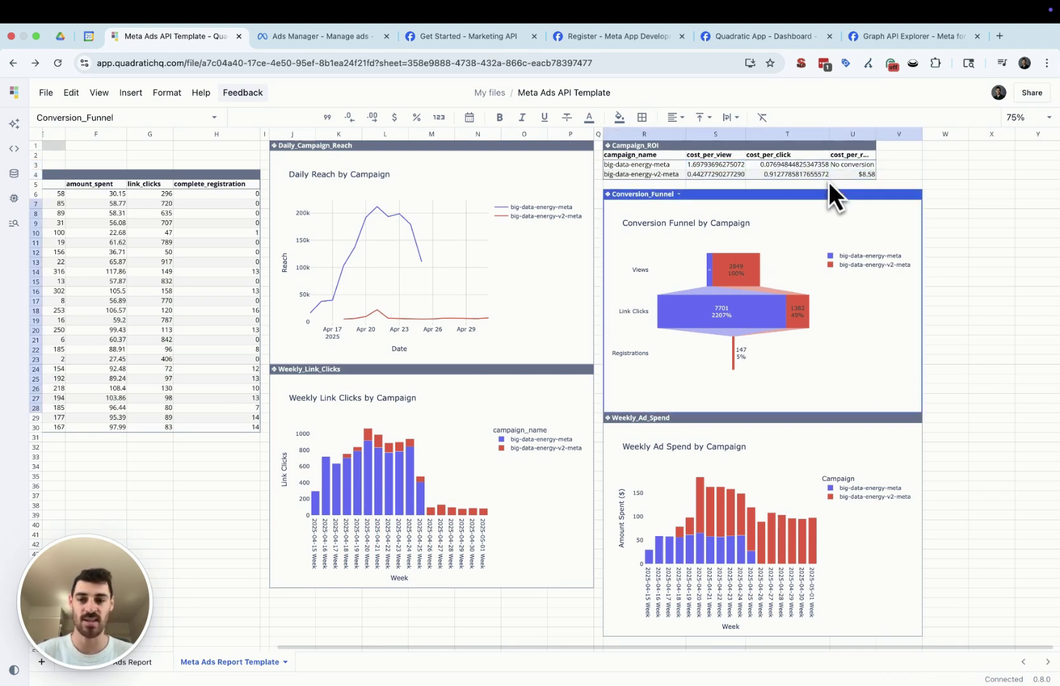
double_click(692, 199)
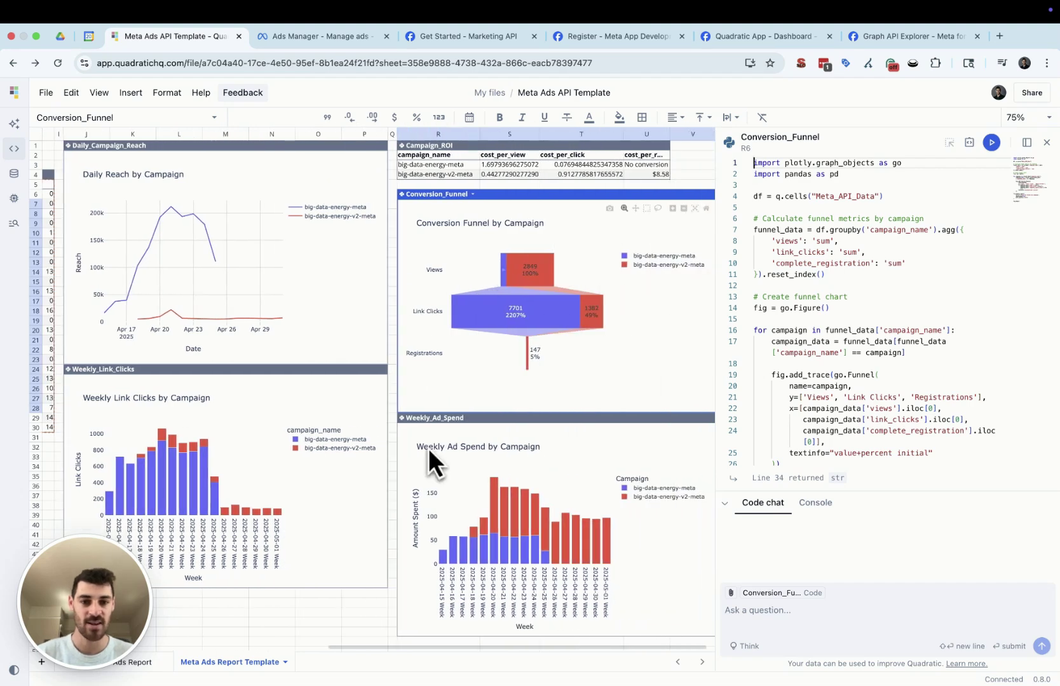
- Box-zoom the Weekly Ad Spend chart to roughly 19–28 April and $60–140
left_click(473, 498)
left_click_drag(474, 499, 579, 538)
scroll(898, 376, "down", 5)
scroll(898, 375, "up", 5)
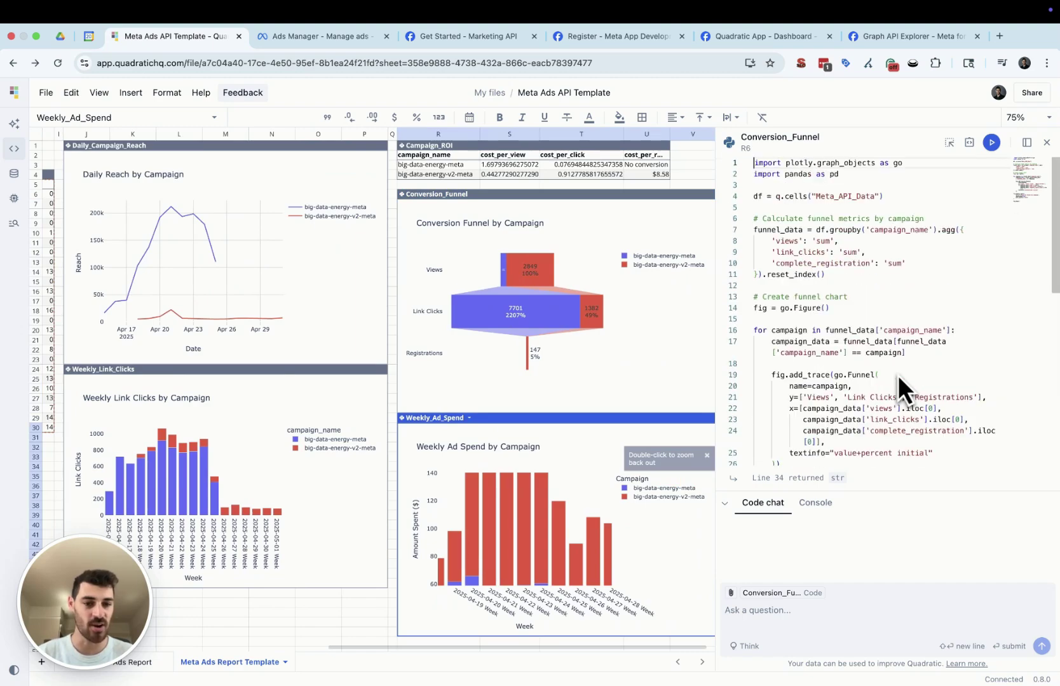
- Close the Conversion_Funnel code editor and return to the Meta_API_Data table at column A
left_click(1046, 143)
left_click(824, 309)
scroll(824, 309, "left", 10)
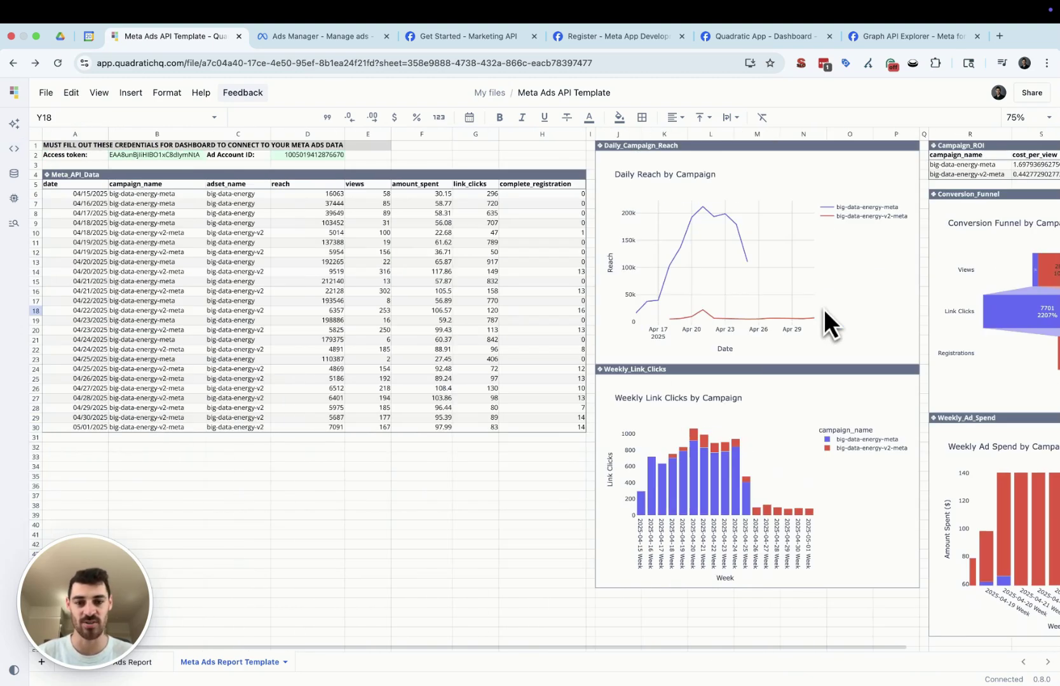